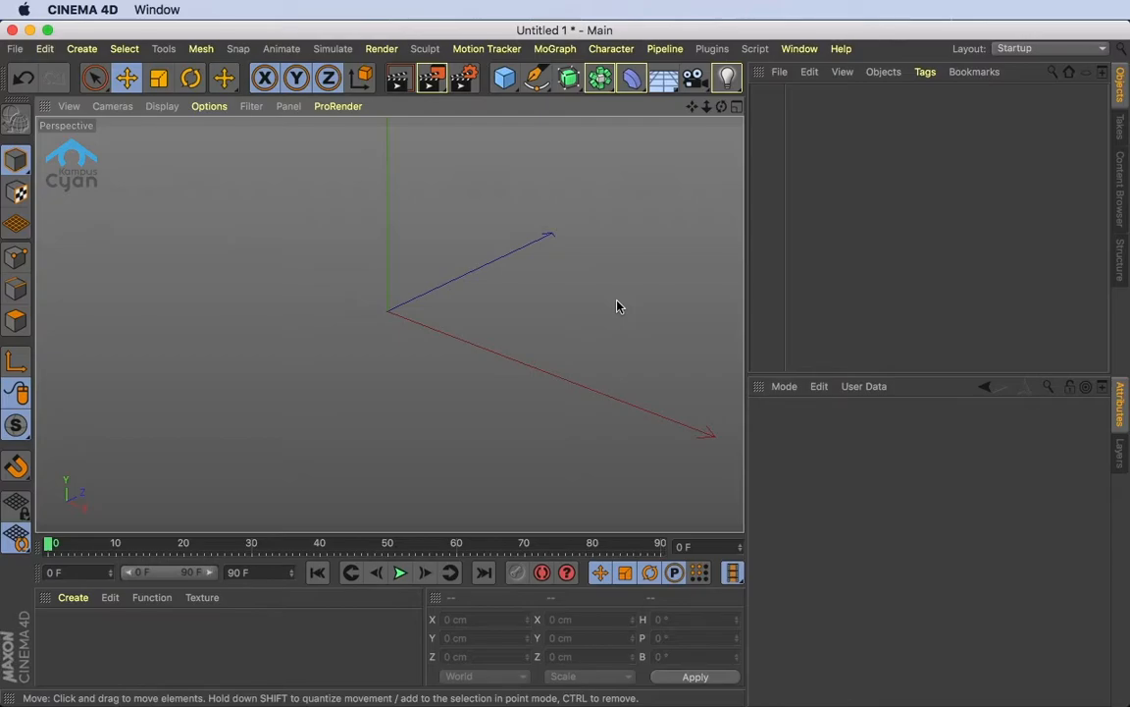
Step: Add a cube primitive and set its X size to 100 cm
{"action": "left_click", "coordinate": [510, 88]}
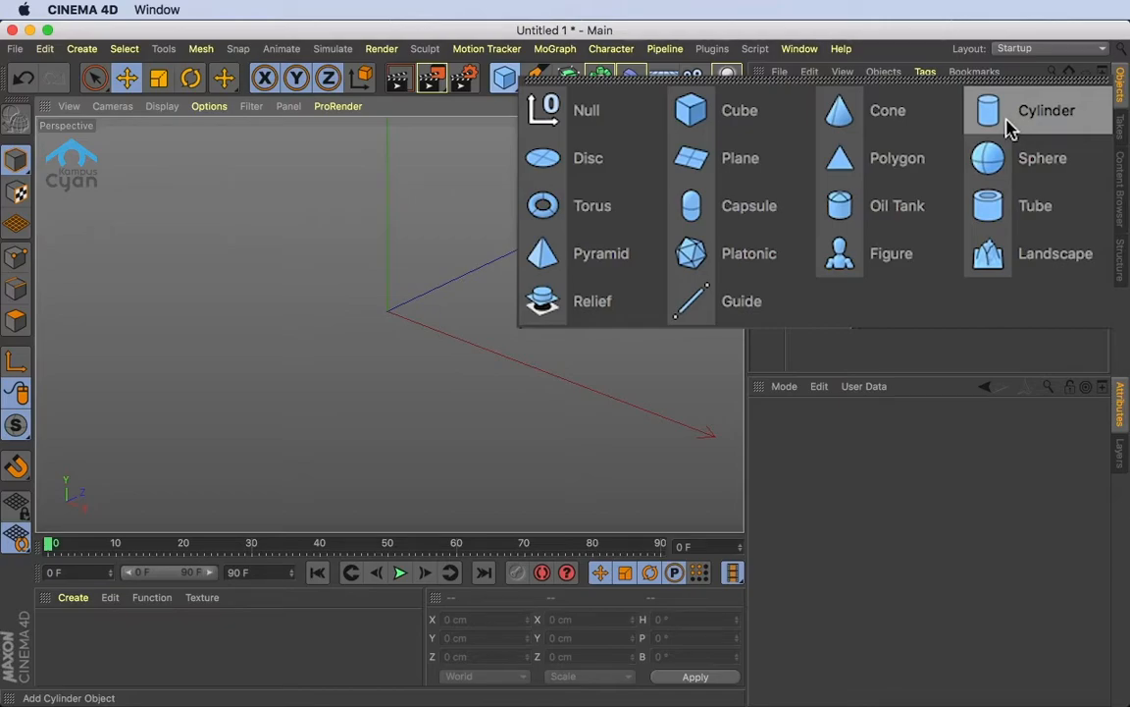
{"action": "left_click", "coordinate": [775, 116]}
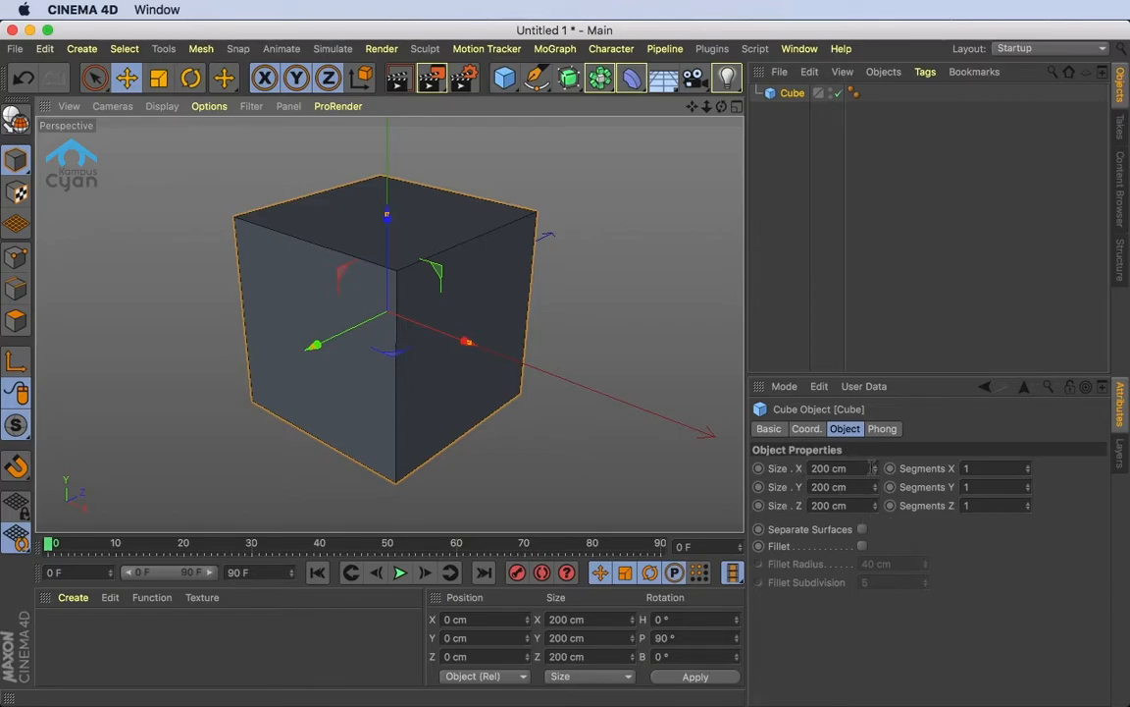
{"action": "double_click", "coordinate": [844, 468]}
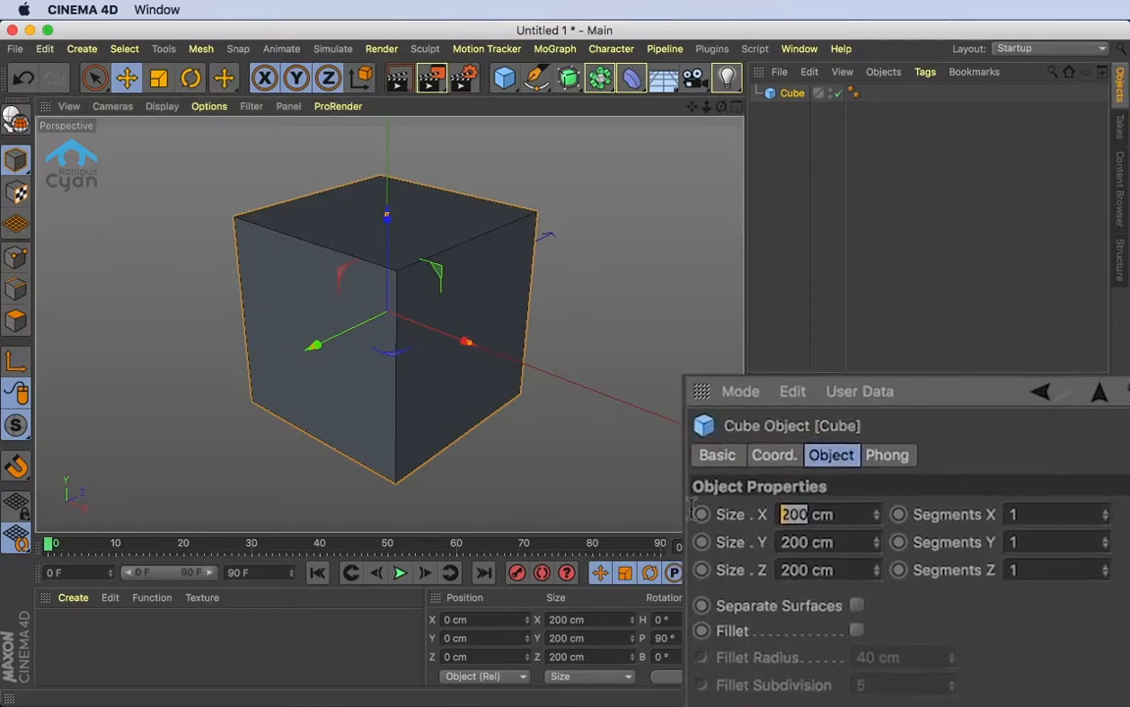
{"action": "type", "text": "100"}
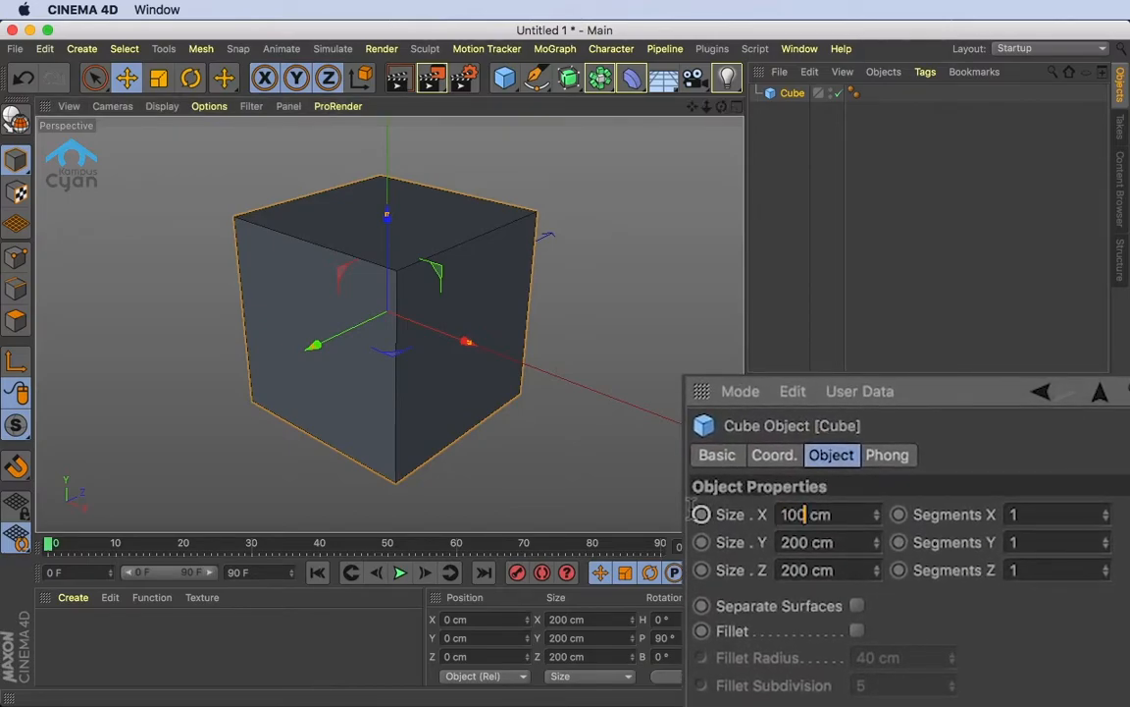
{"action": "key", "text": "Return"}
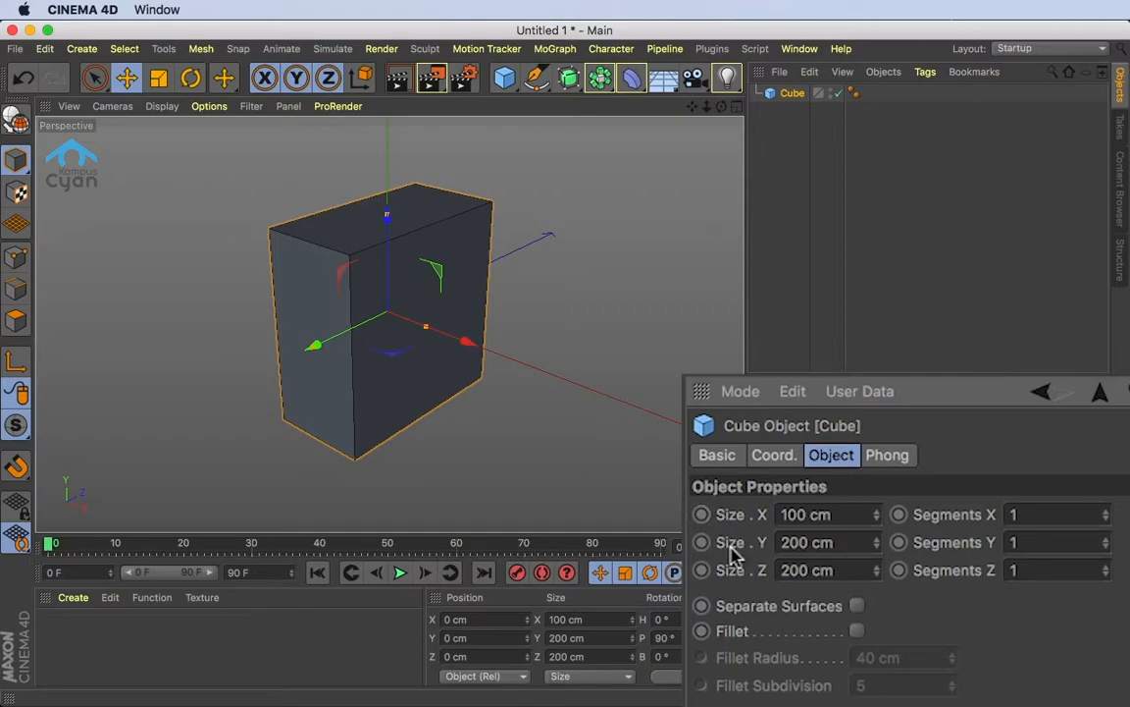
Step: Increase the cube's X size to 238 cm and set its segments to 2 in X, 3 in Y and 3 in Z
{"action": "left_click", "coordinate": [876, 511]}
{"action": "left_click_drag", "start_coordinate": [876, 514], "coordinate": [853, 487]}
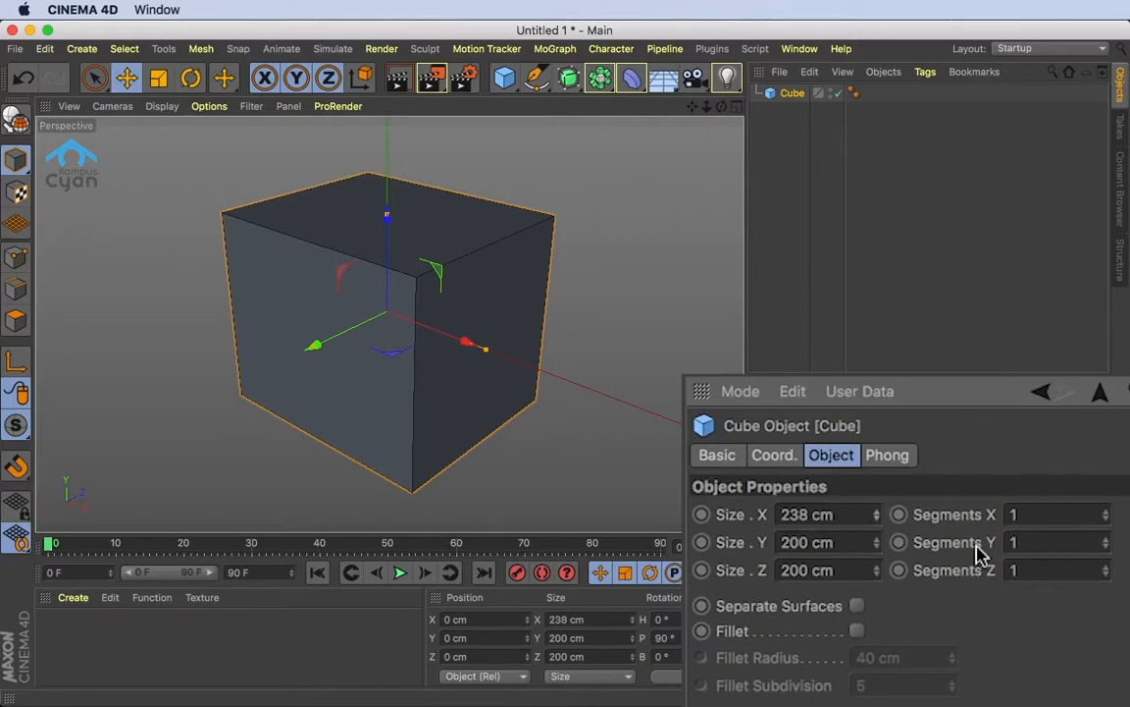
{"action": "left_click", "coordinate": [1105, 511]}
{"action": "left_click", "coordinate": [1105, 537]}
{"action": "left_click", "coordinate": [1105, 537]}
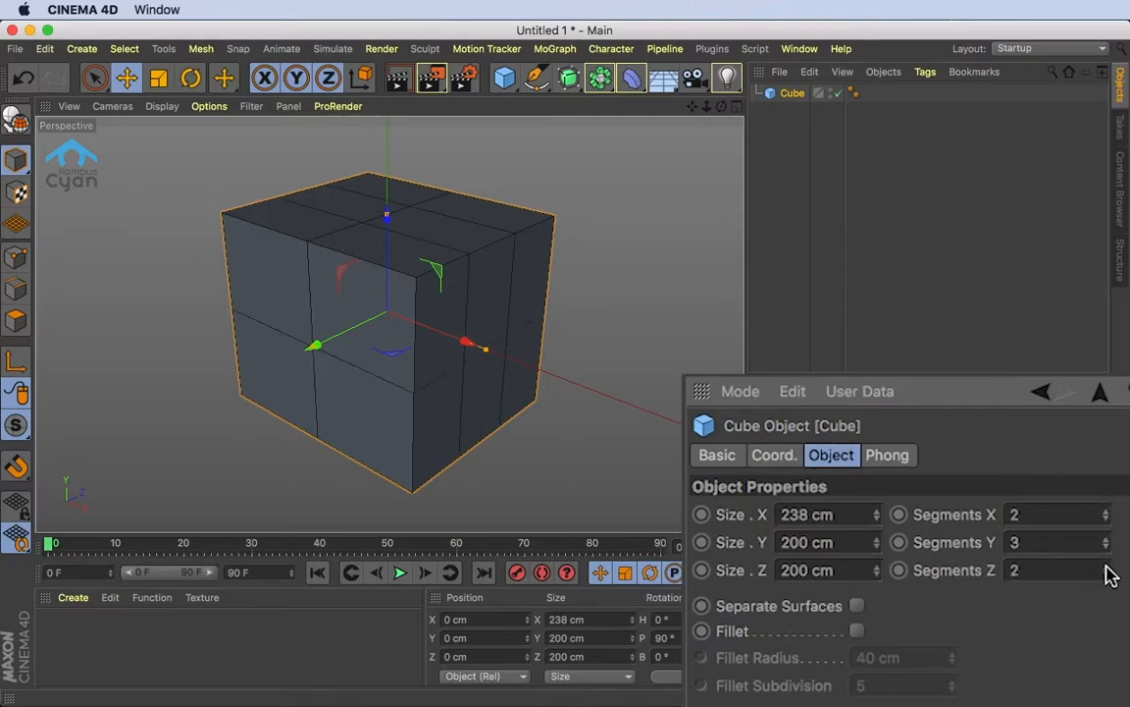
{"action": "left_click", "coordinate": [1106, 566]}
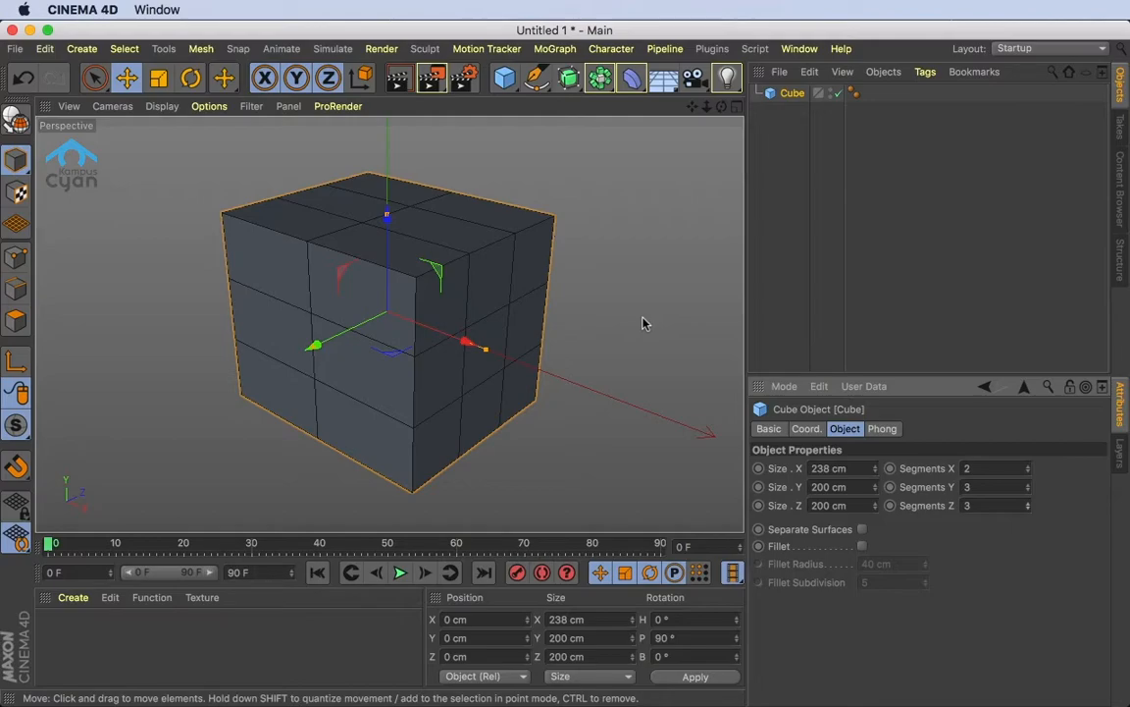
Step: Move the cube along its X axis to about -521 cm and add a cylinder primitive at the origin
{"action": "left_click_drag", "start_coordinate": [476, 348], "coordinate": [165, 267]}
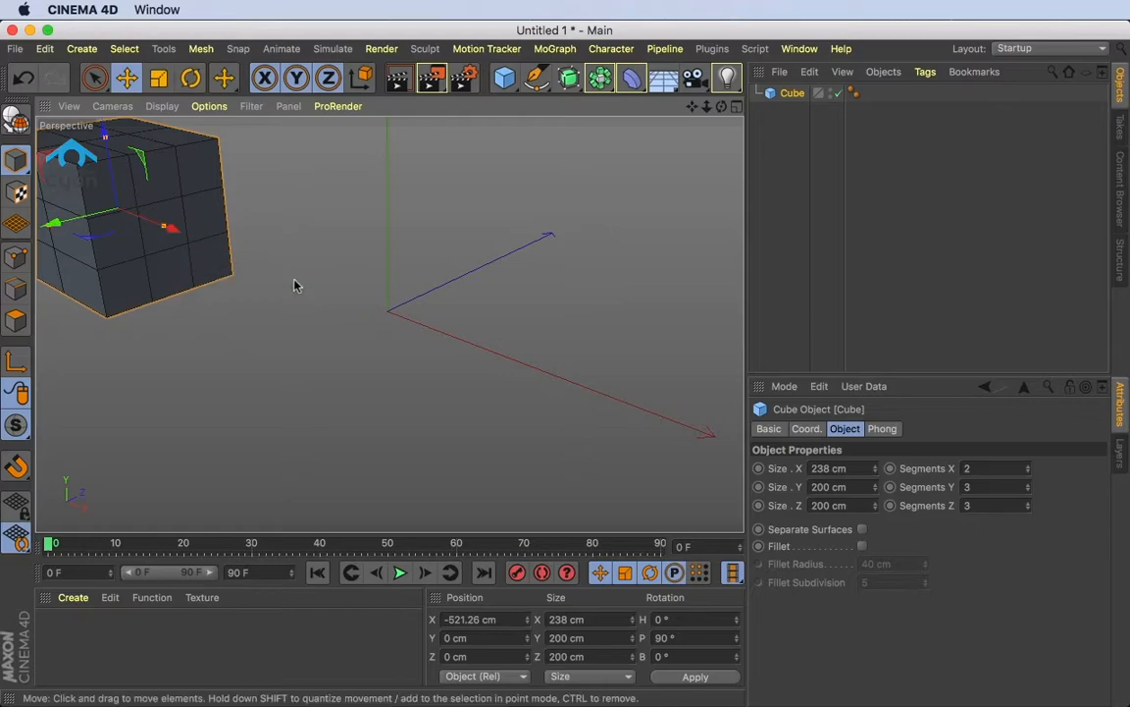
{"action": "left_click", "coordinate": [511, 89]}
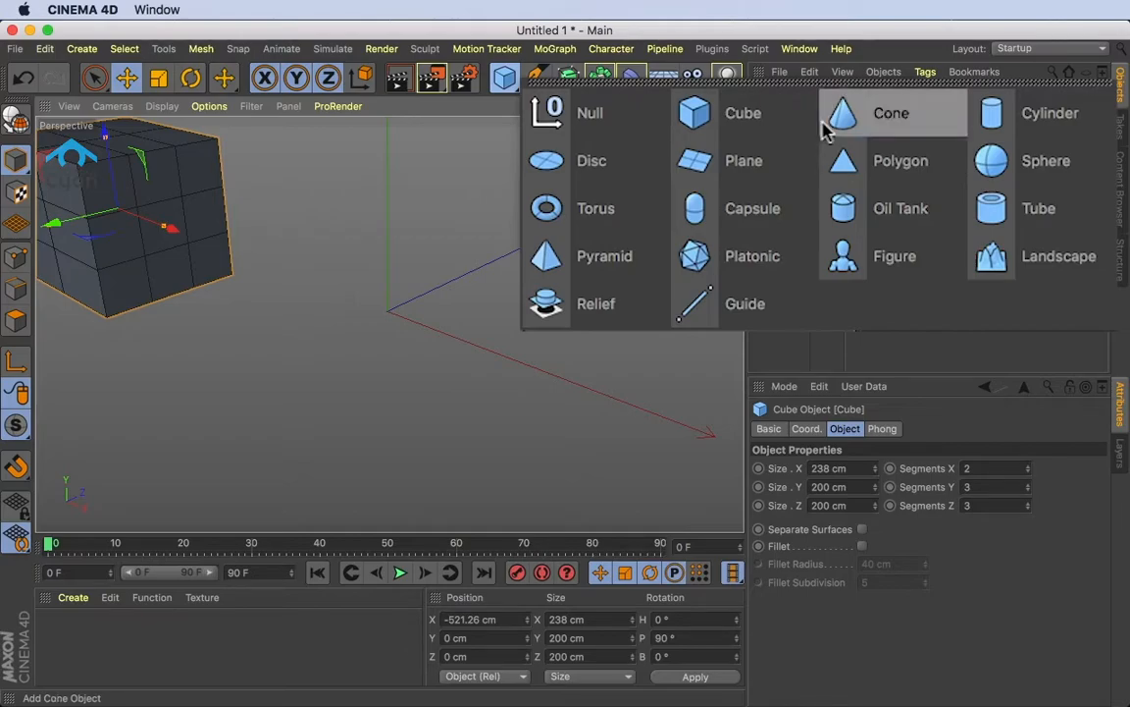
{"action": "left_click", "coordinate": [1052, 127]}
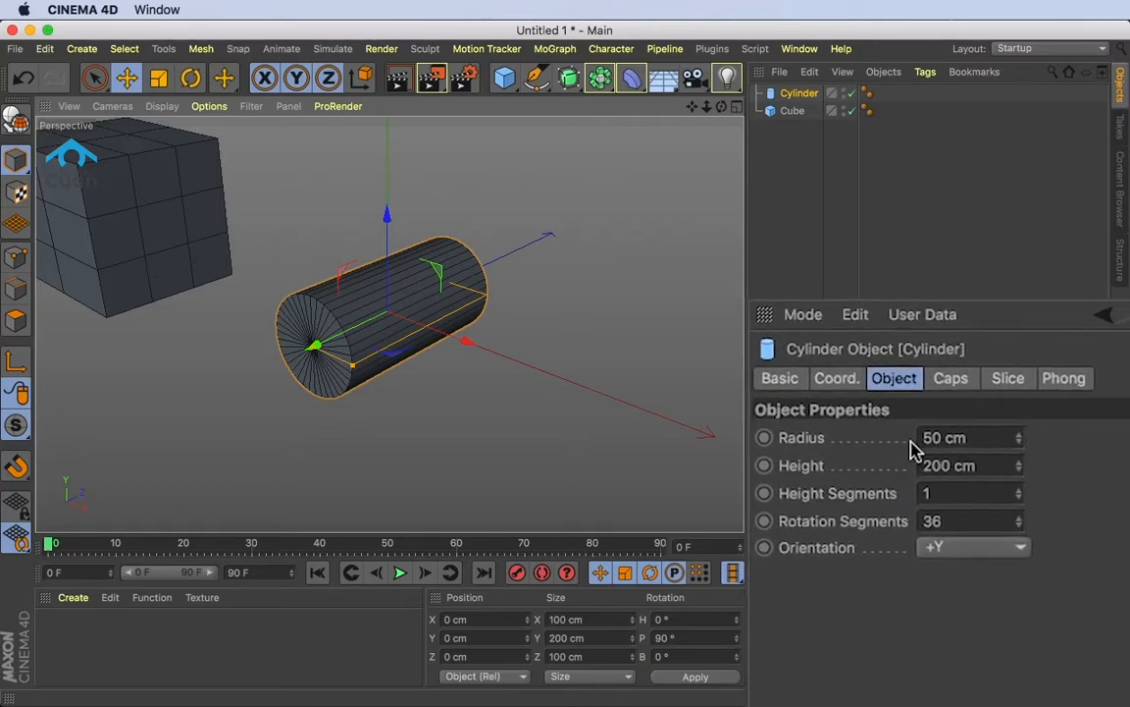
Step: Set the cylinder's radius to 102 cm, its height to 459 cm and its height segments to 3
{"action": "left_click_drag", "start_coordinate": [1020, 441], "coordinate": [1019, 388]}
{"action": "left_click_drag", "start_coordinate": [1019, 465], "coordinate": [1019, 210]}
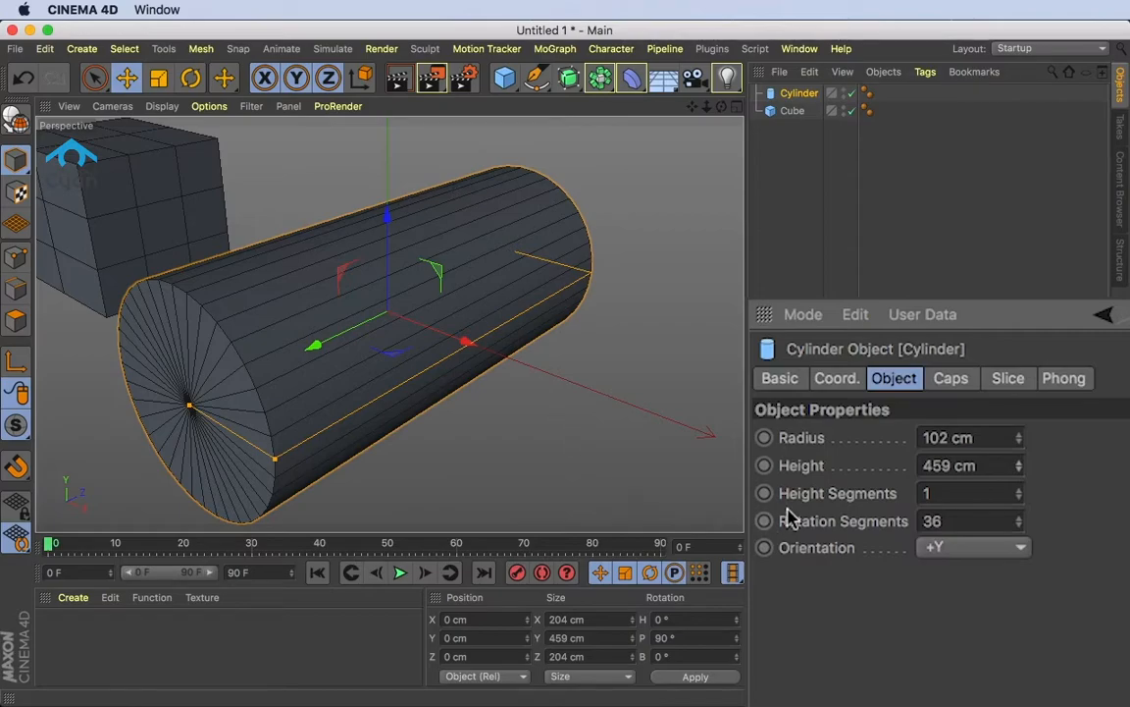
{"action": "left_click", "coordinate": [1020, 489]}
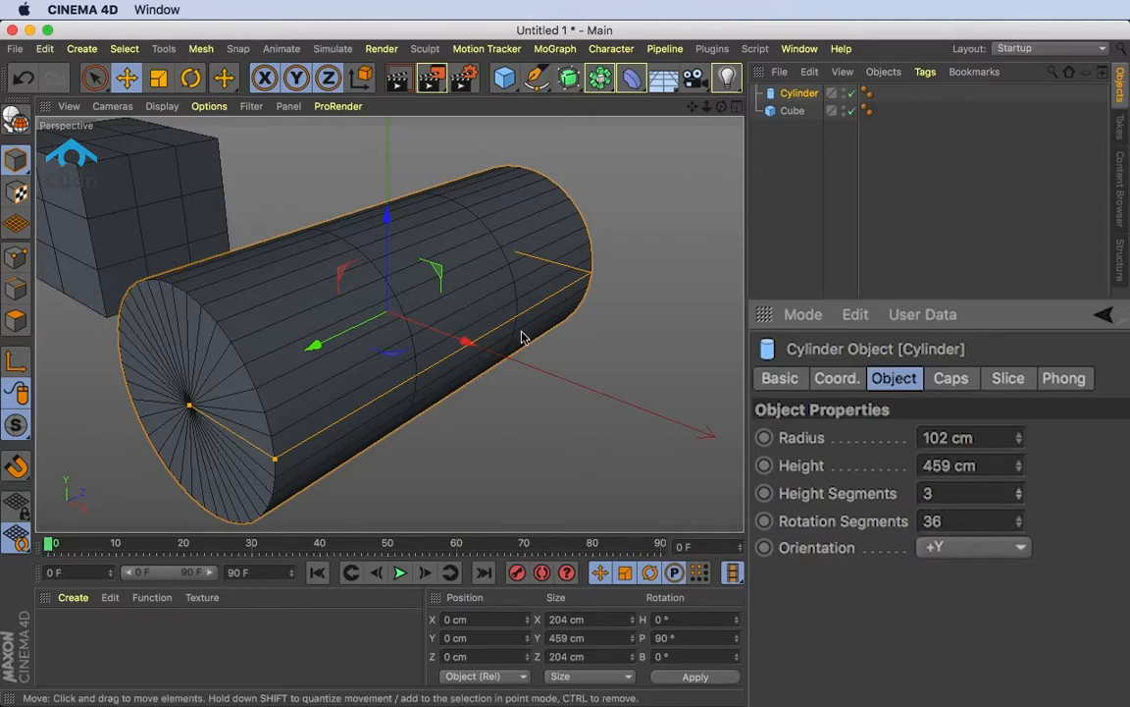
Step: Try reducing the cylinder's rotation segments to 22 and set them back to 36
{"action": "left_click", "coordinate": [1019, 524]}
{"action": "left_click", "coordinate": [1020, 524]}
{"action": "left_click", "coordinate": [1020, 524]}
{"action": "left_click", "coordinate": [1020, 524]}
{"action": "left_click", "coordinate": [1020, 524]}
{"action": "left_click", "coordinate": [1020, 524]}
{"action": "left_click", "coordinate": [1019, 524]}
{"action": "left_click", "coordinate": [1020, 524]}
{"action": "left_click", "coordinate": [1020, 524]}
{"action": "left_click", "coordinate": [1019, 524]}
{"action": "left_click", "coordinate": [1020, 524]}
{"action": "left_click", "coordinate": [1020, 524]}
{"action": "left_click", "coordinate": [1020, 524]}
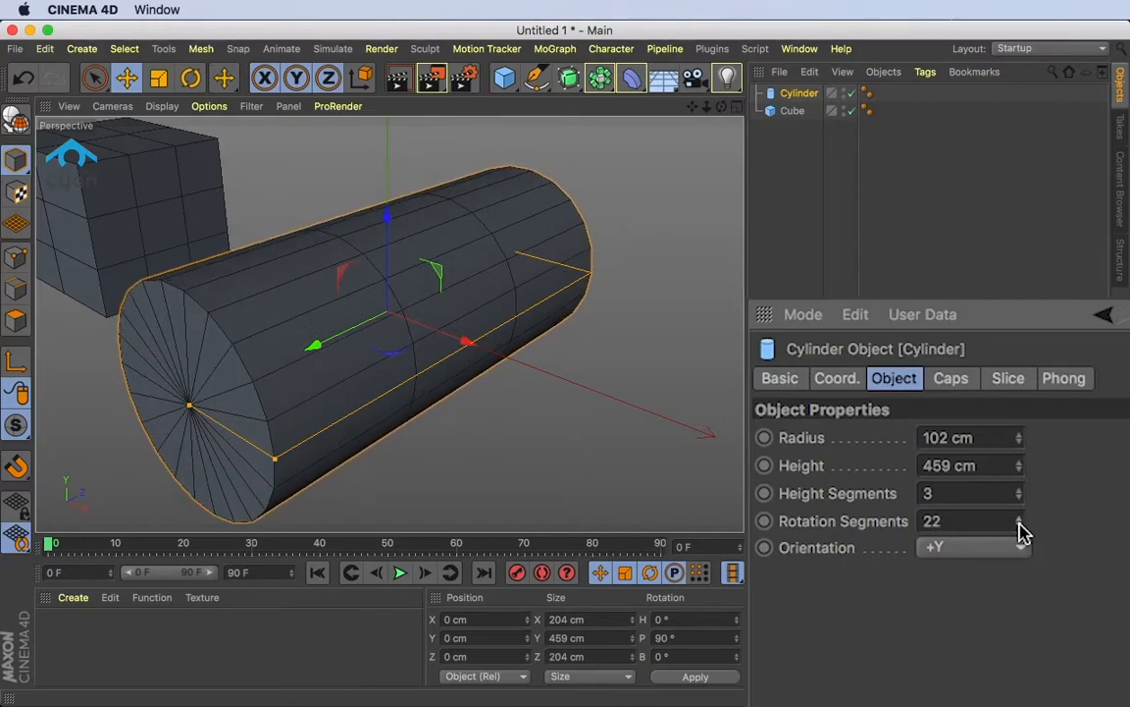
{"action": "left_click", "coordinate": [1020, 518]}
{"action": "type", "text": "36"}
{"action": "key", "text": "Return"}
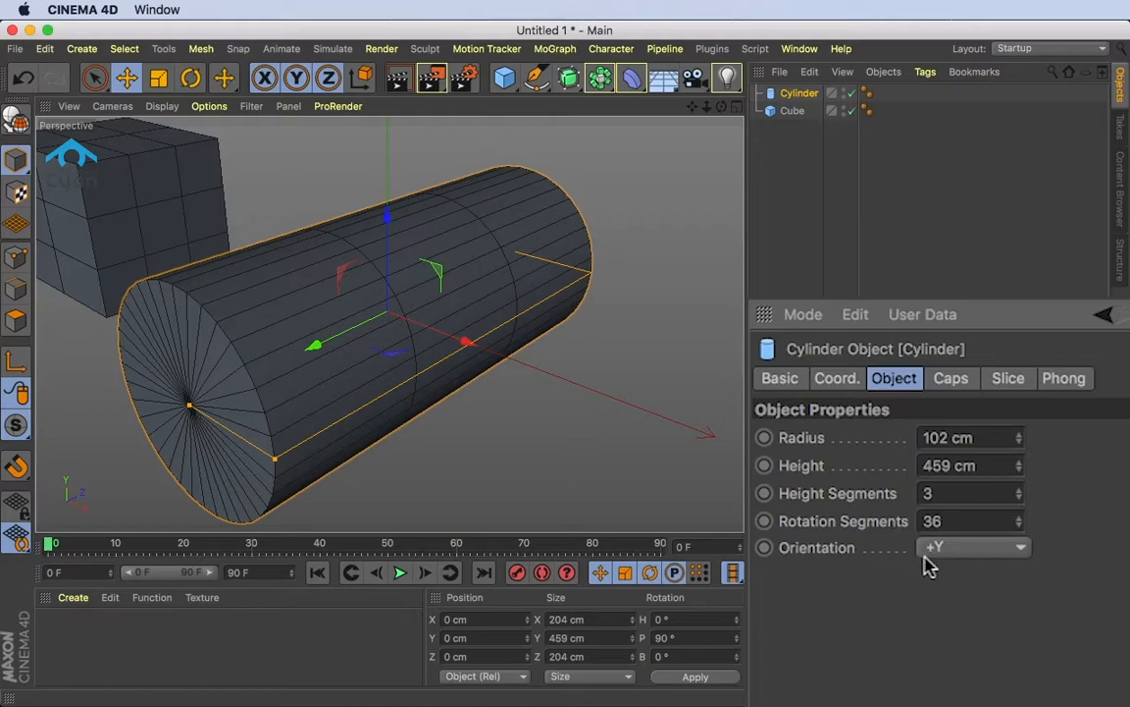
Step: Change the cylinder's orientation to +Z and view the upright cylinder from above
{"action": "left_click", "coordinate": [997, 560]}
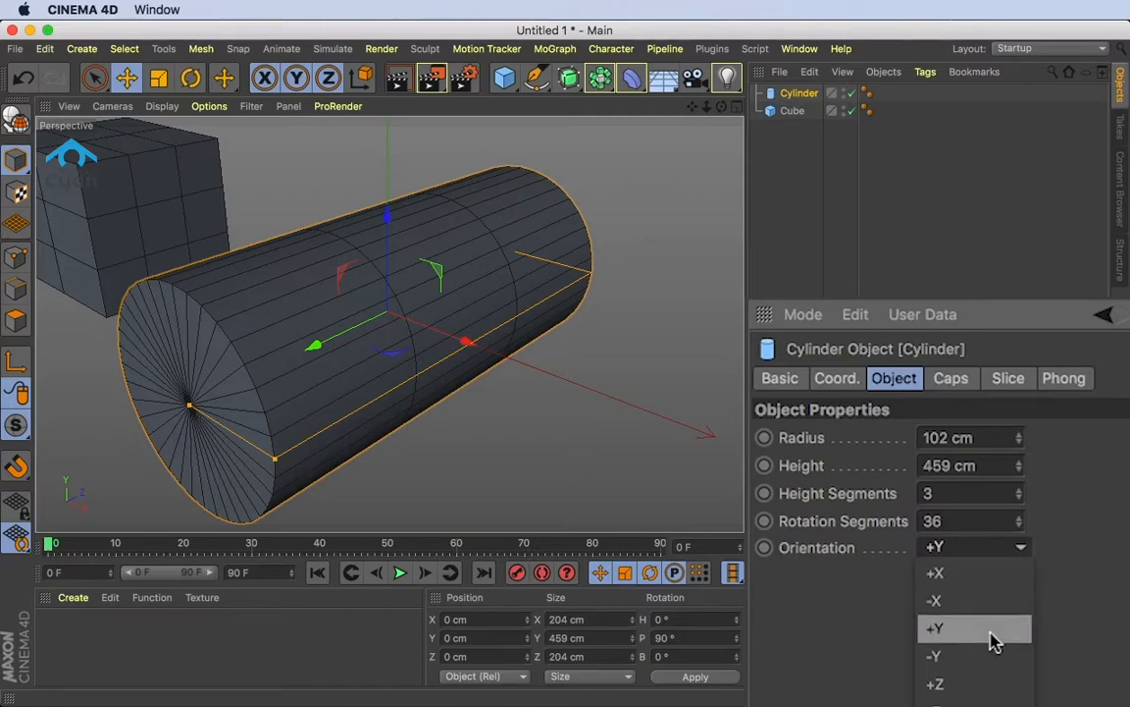
{"action": "left_click", "coordinate": [991, 687]}
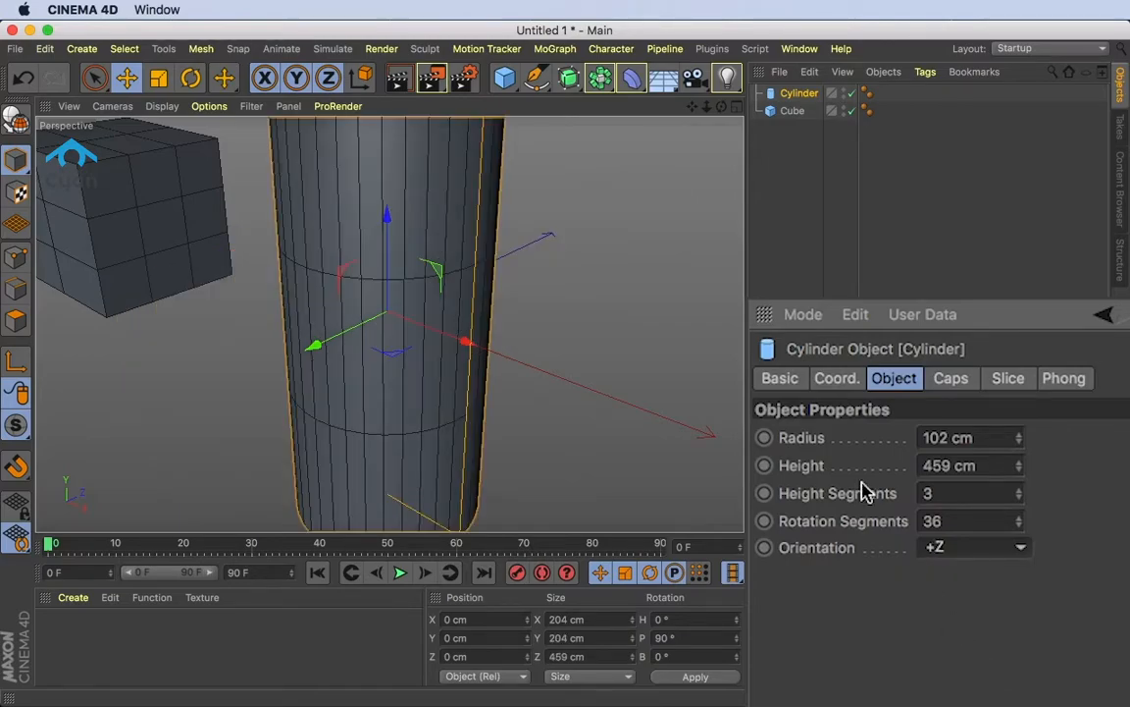
{"action": "left_click_drag", "start_coordinate": [707, 106], "coordinate": [390, 324]}
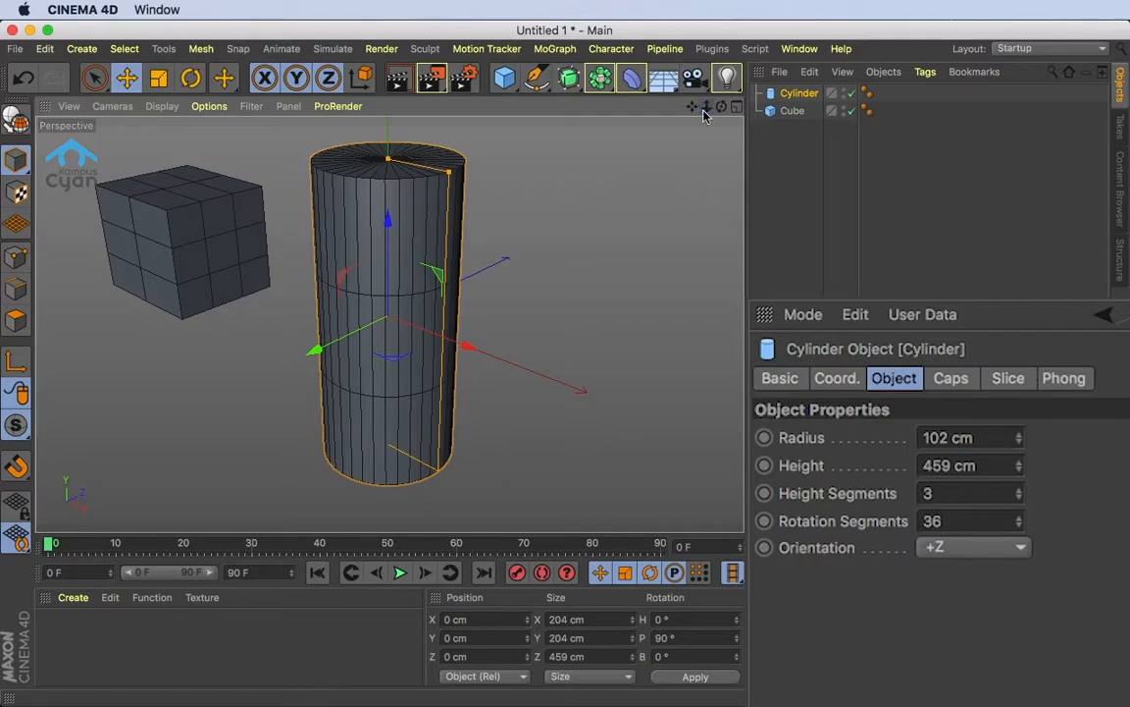
{"action": "left_click_drag", "start_coordinate": [721, 106], "coordinate": [390, 324]}
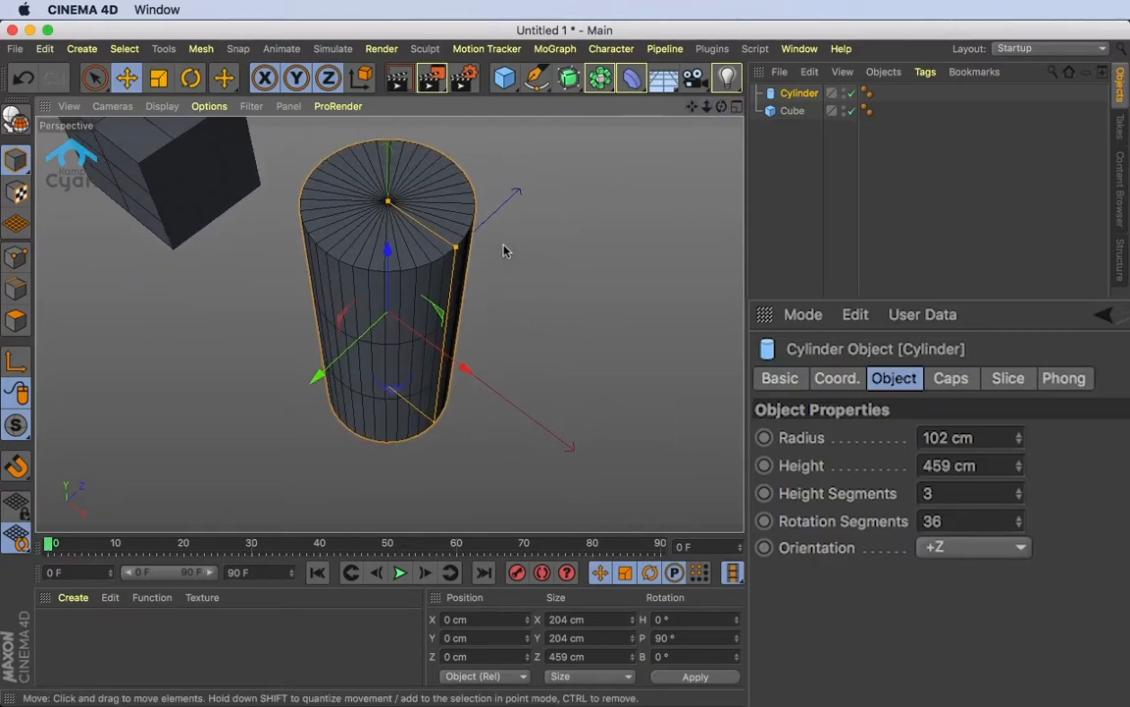
Step: Set the cylinder's cap segments to 3
{"action": "left_click", "coordinate": [952, 380]}
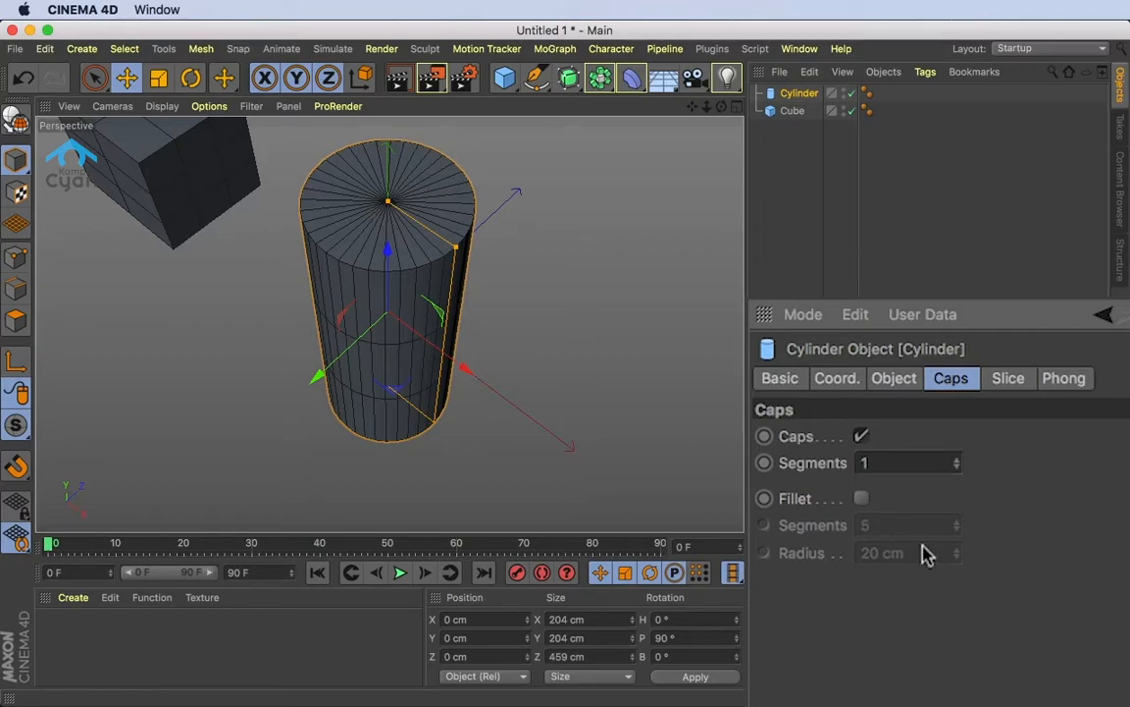
{"action": "left_click", "coordinate": [957, 459]}
{"action": "left_click", "coordinate": [957, 461]}
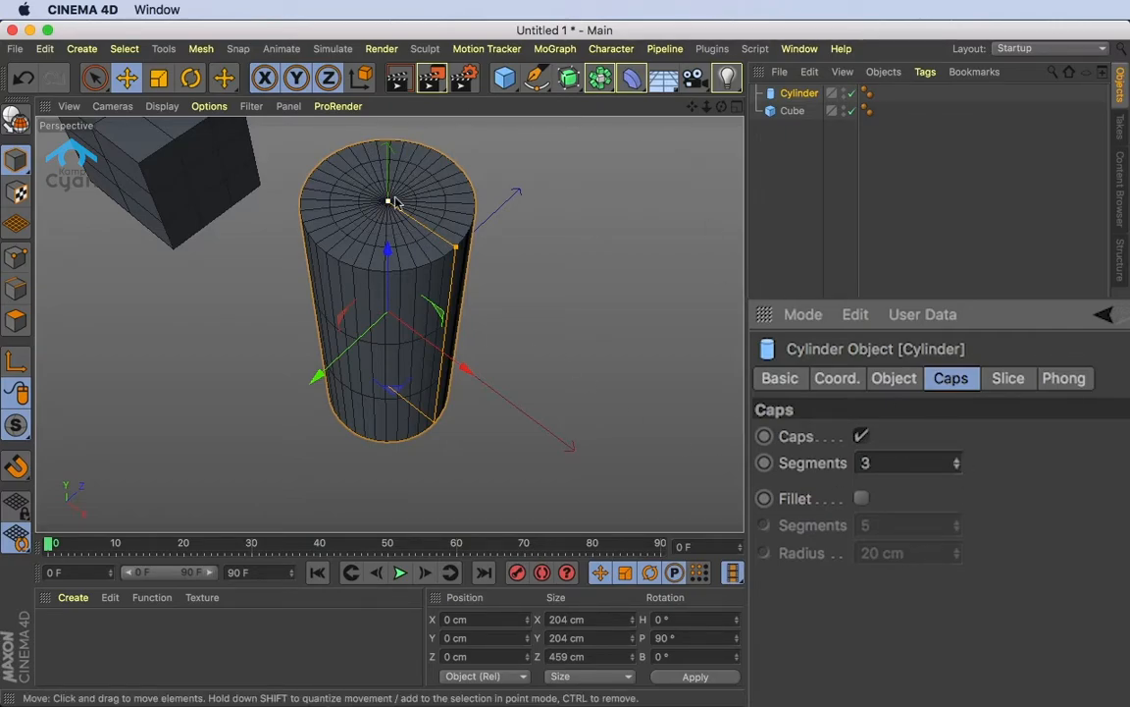
{"action": "scroll", "coordinate": [425, 218], "scroll_direction": "up", "scroll_amount": 2}
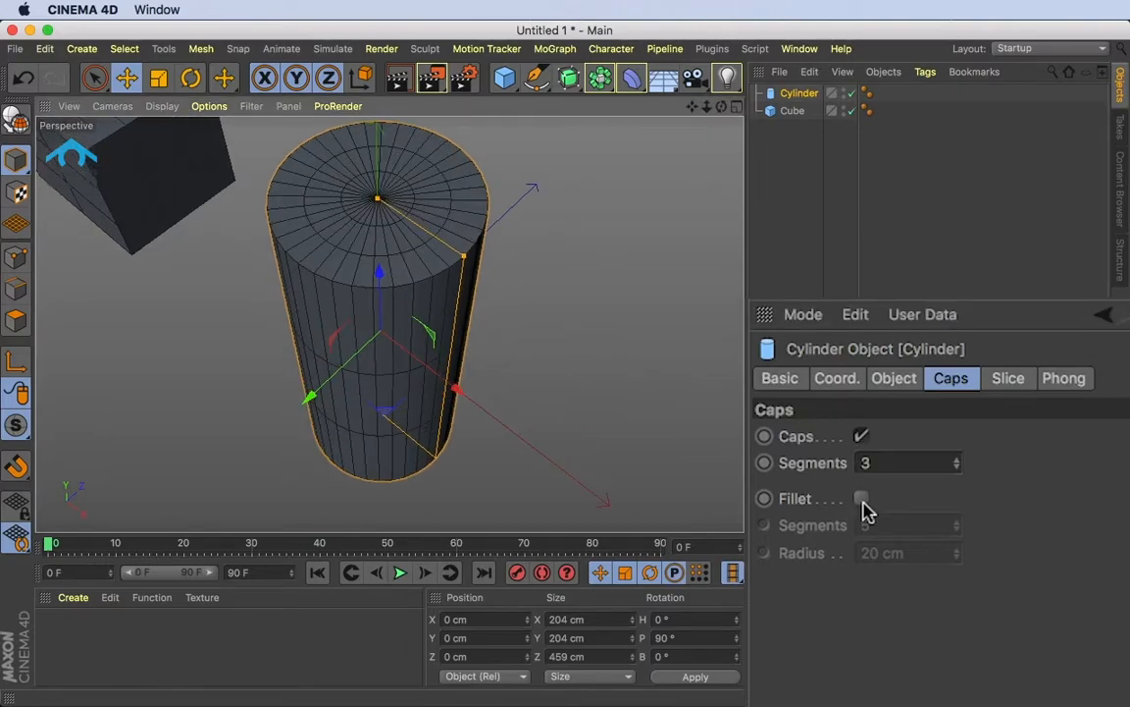
Step: Enable the fillet on the cylinder's caps and set its radius to 90 cm
{"action": "left_click", "coordinate": [862, 500]}
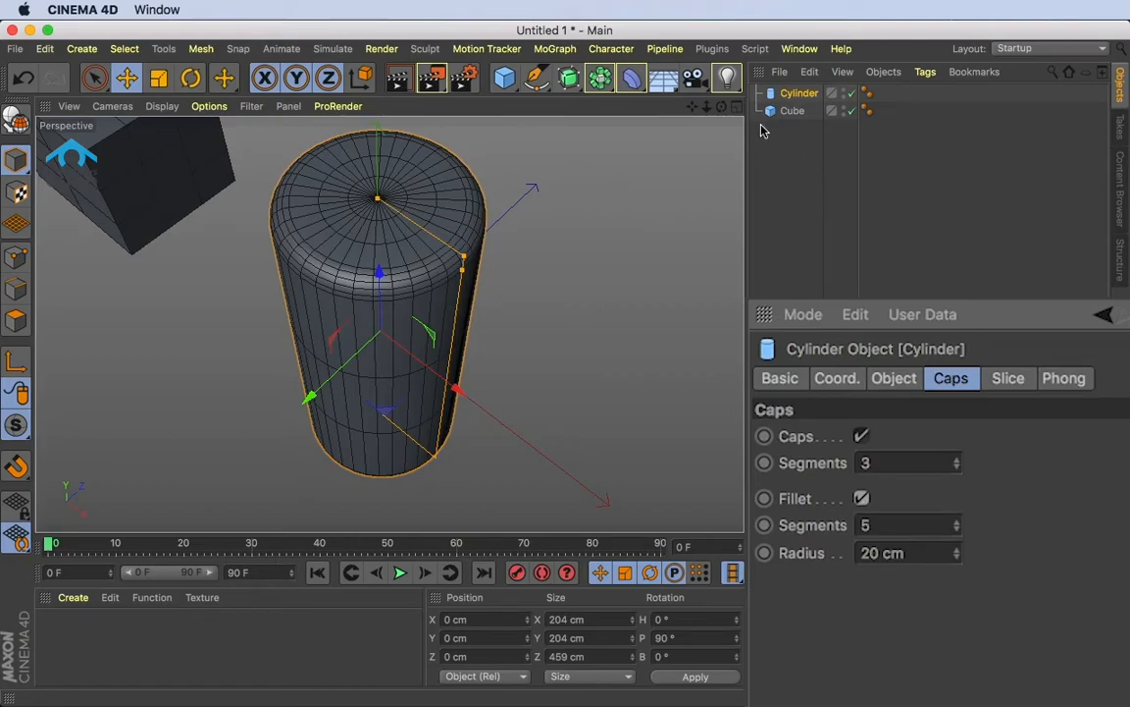
{"action": "left_click_drag", "start_coordinate": [723, 107], "coordinate": [722, 87]}
{"action": "left_click_drag", "start_coordinate": [389, 324], "coordinate": [508, 238], "text": "alt"}
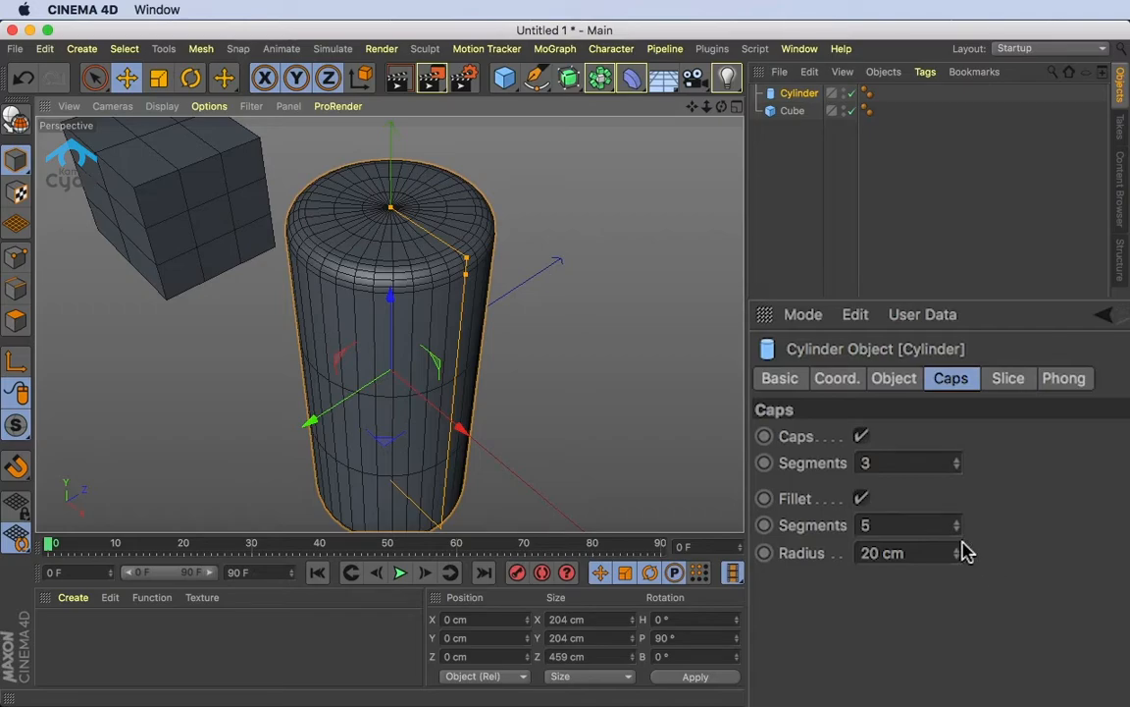
{"action": "left_click_drag", "start_coordinate": [958, 553], "coordinate": [957, 490]}
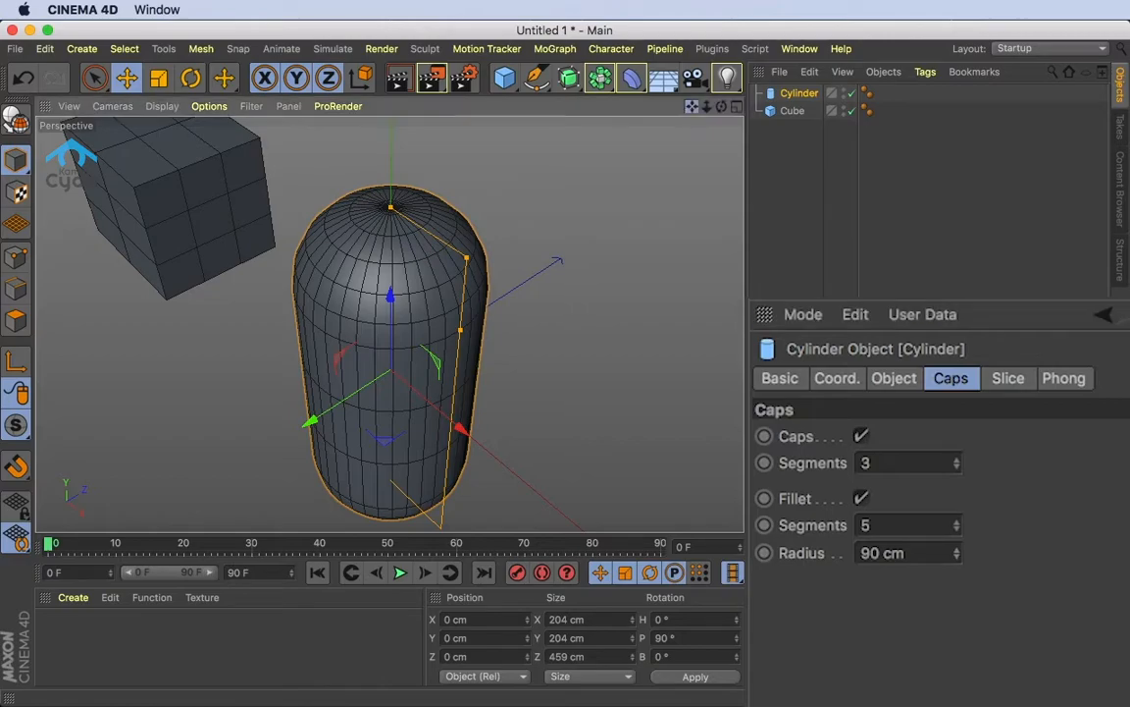
Step: Enable slicing on the cylinder and set the slice's end angle to 257°
{"action": "left_click_drag", "start_coordinate": [693, 107], "coordinate": [707, 75]}
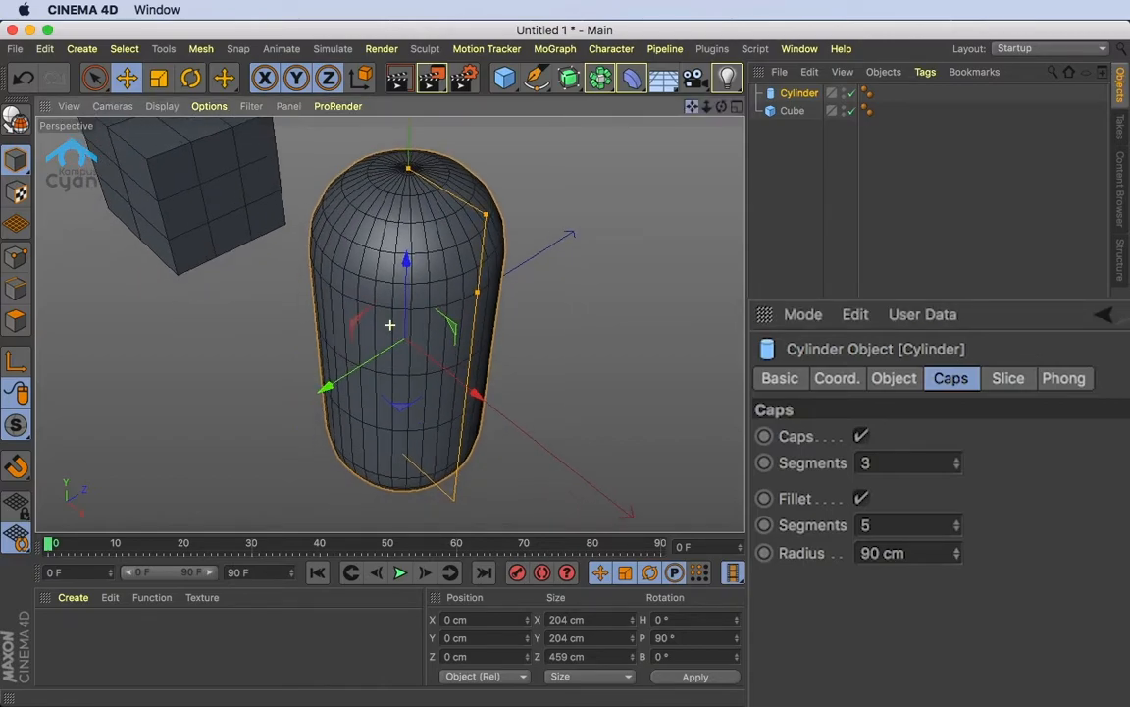
{"action": "left_click", "coordinate": [1010, 380]}
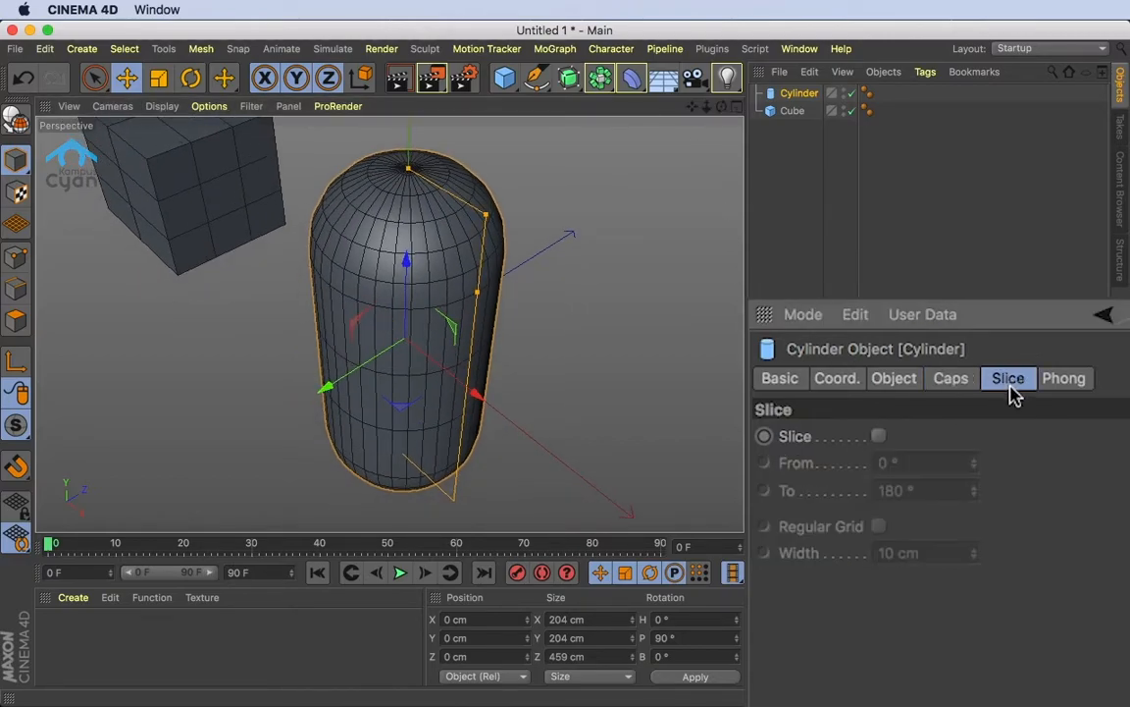
{"action": "left_click", "coordinate": [880, 437]}
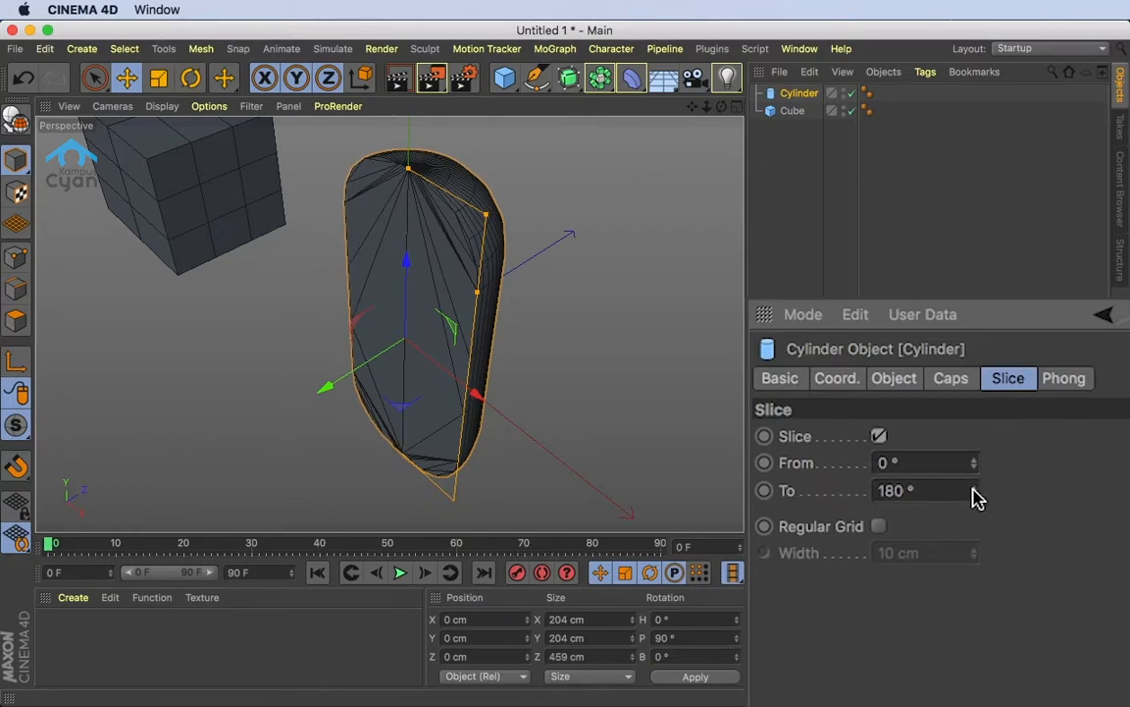
{"action": "left_click_drag", "start_coordinate": [974, 495], "coordinate": [973, 427]}
Step: Enable the regular grid on the cylinder's slice surfaces
{"action": "left_click_drag", "start_coordinate": [721, 106], "coordinate": [787, 144]}
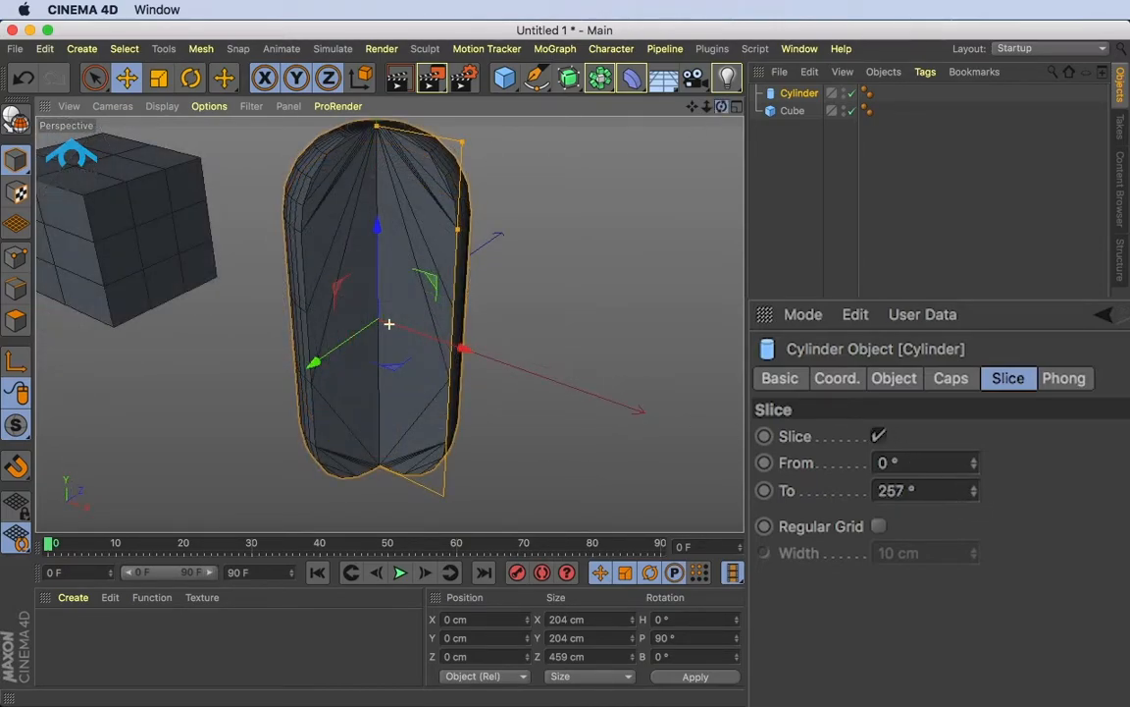
{"action": "left_click_drag", "start_coordinate": [722, 106], "coordinate": [836, 144]}
{"action": "left_click", "coordinate": [879, 526]}
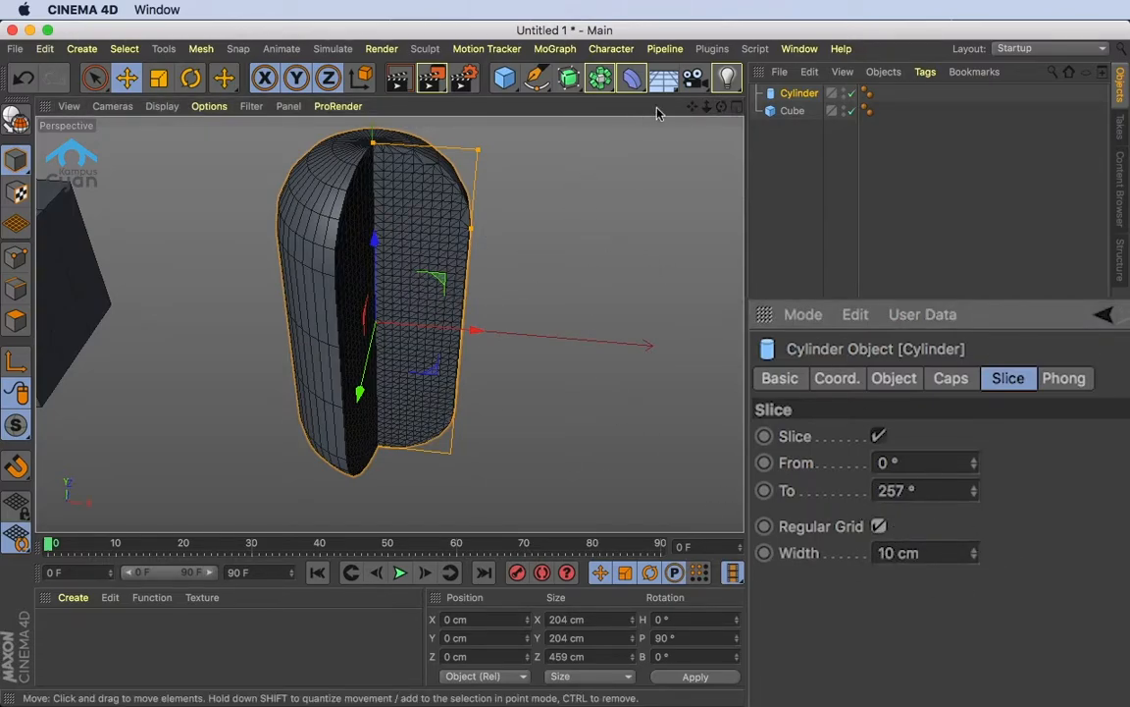
Step: Move the cylinder away from the origin to about 625 cm in Z and add a landscape primitive
{"action": "mouse_move", "coordinate": [721, 111]}
{"action": "left_mouse_down"}
{"action": "mouse_move", "coordinate": [653, 112]}
{"action": "mouse_move", "coordinate": [815, 132]}
{"action": "mouse_move", "coordinate": [664, 84]}
{"action": "mouse_move", "coordinate": [662, 109]}
{"action": "mouse_move", "coordinate": [702, 116]}
{"action": "left_mouse_up"}
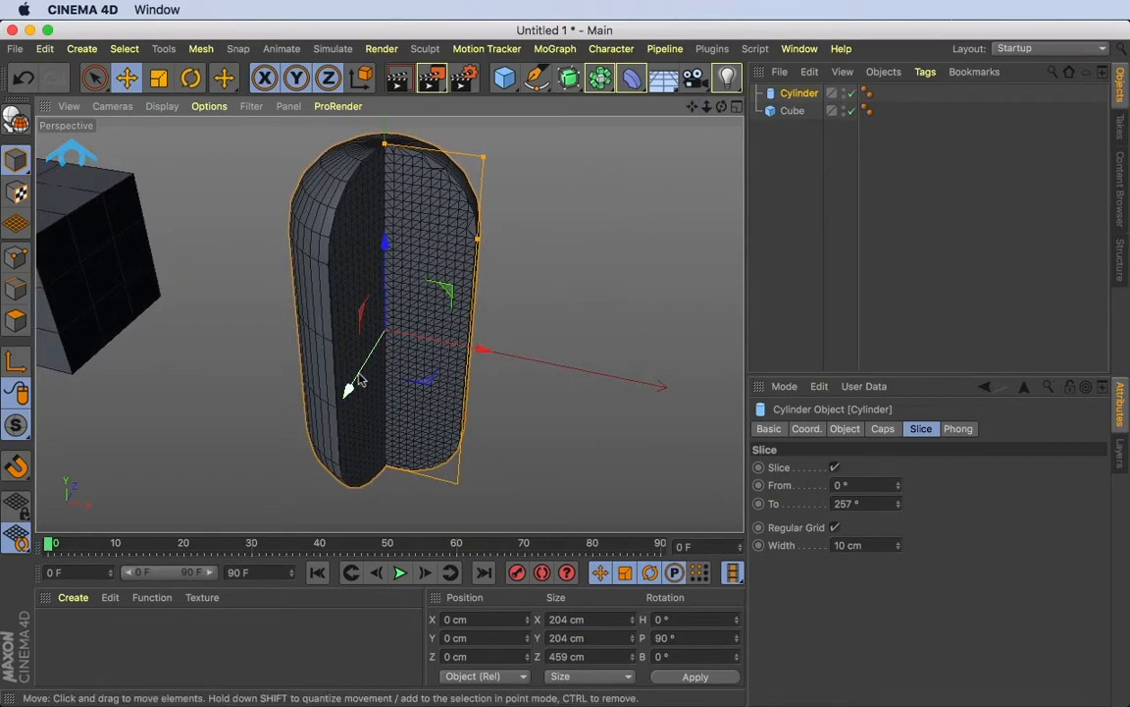
{"action": "left_click_drag", "start_coordinate": [348, 392], "coordinate": [529, 222]}
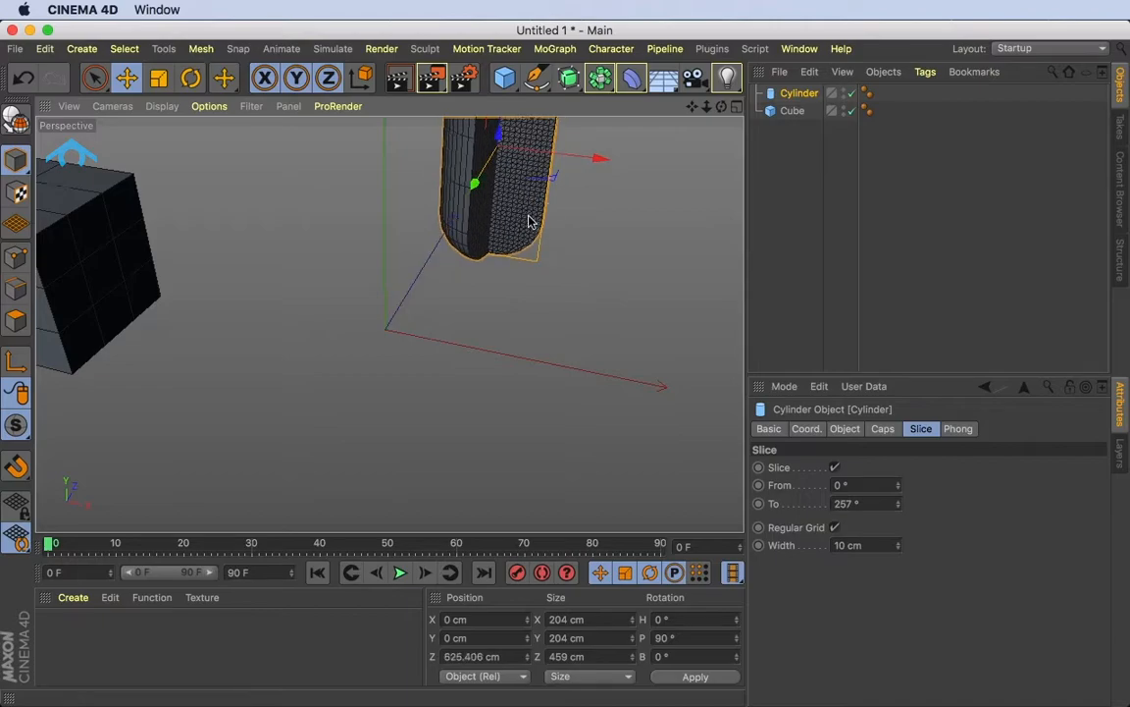
{"action": "left_click", "coordinate": [504, 79]}
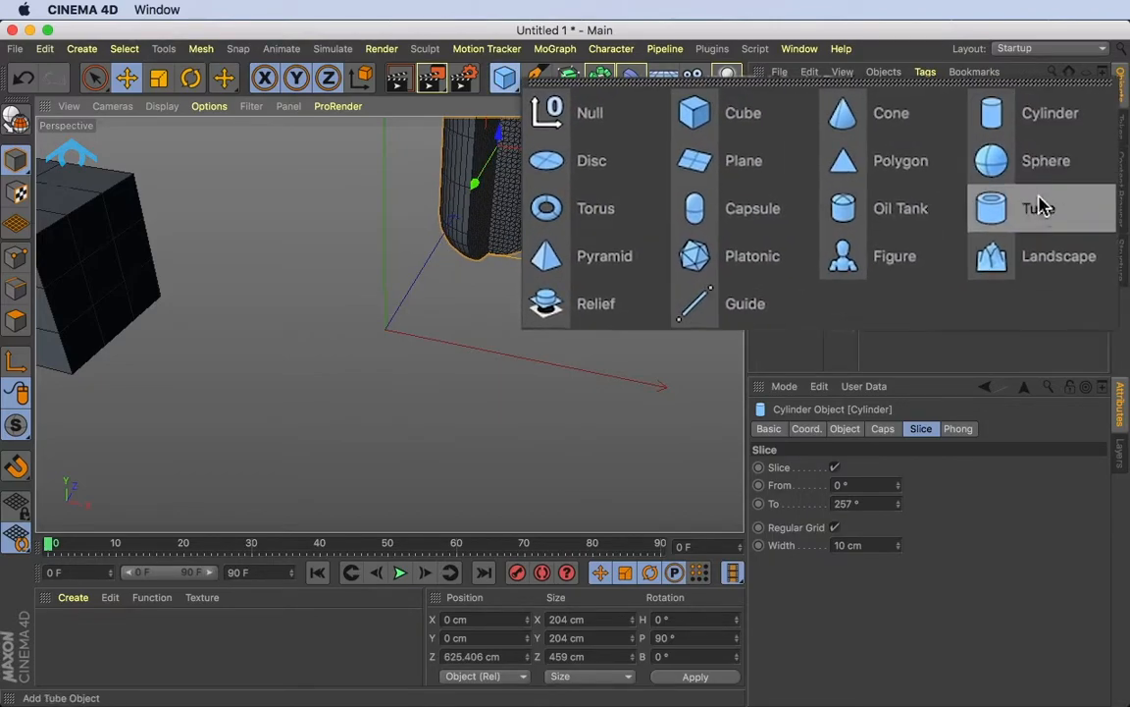
{"action": "left_click", "coordinate": [1049, 281]}
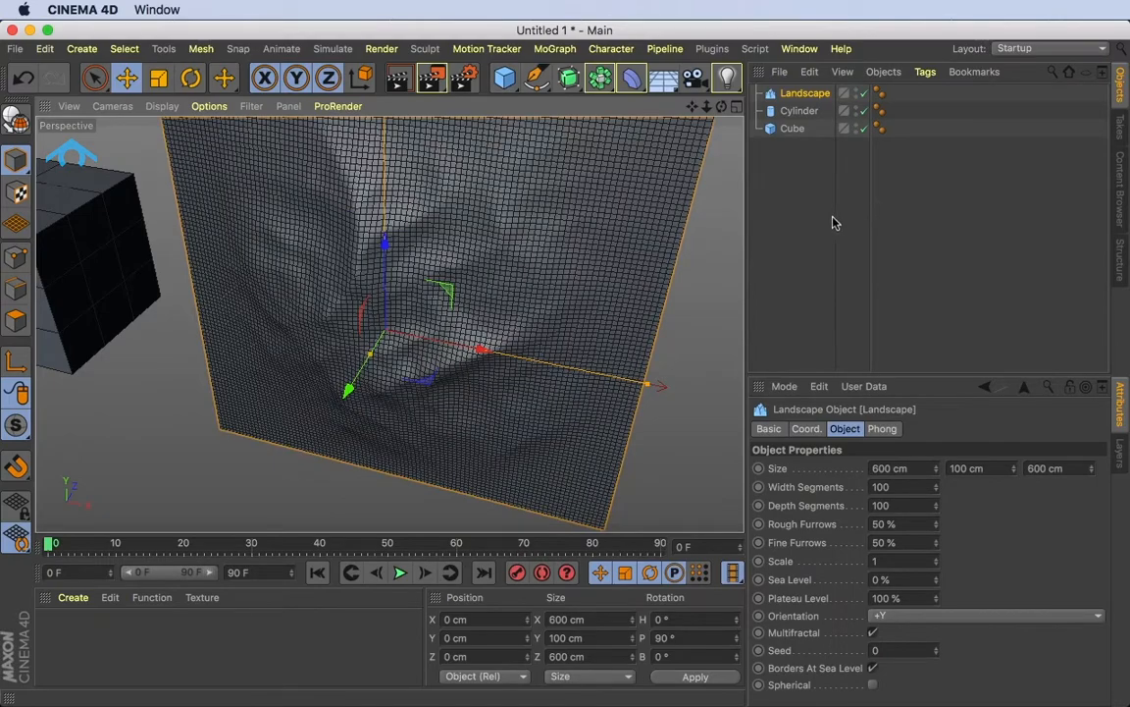
{"action": "left_click_drag", "start_coordinate": [691, 106], "coordinate": [670, 143]}
{"action": "left_click_drag", "start_coordinate": [707, 106], "coordinate": [647, 292]}
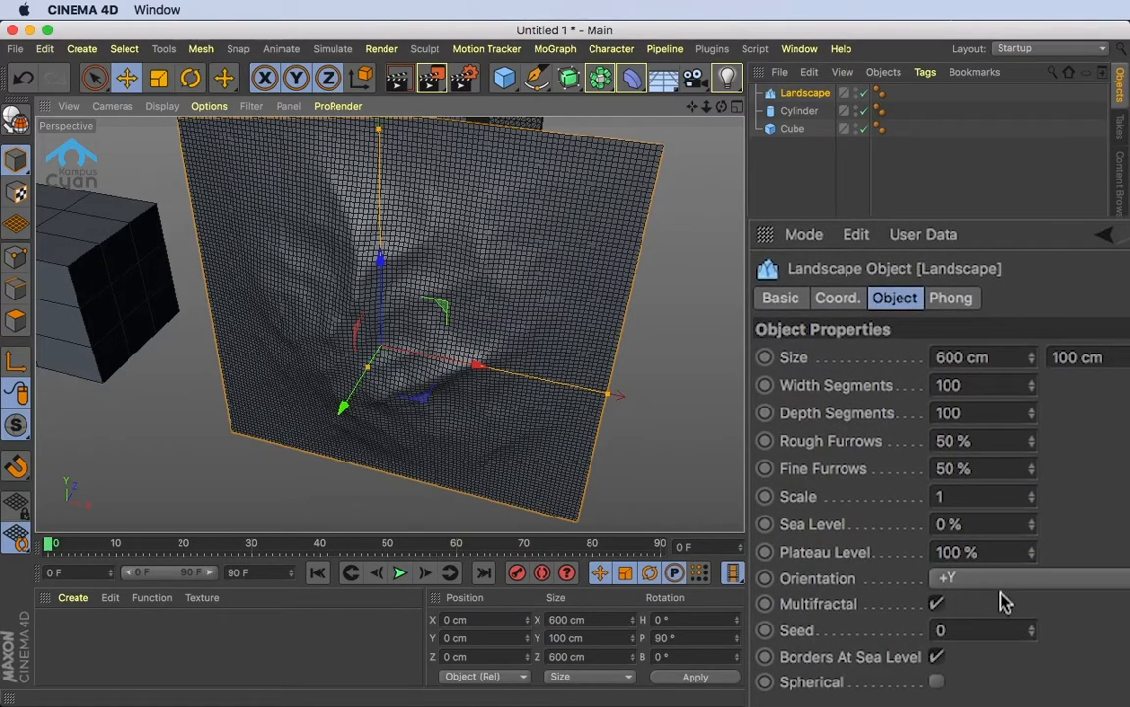
Step: Set the landscape's orientation to +Z so the terrain lies flat
{"action": "left_click", "coordinate": [1094, 585]}
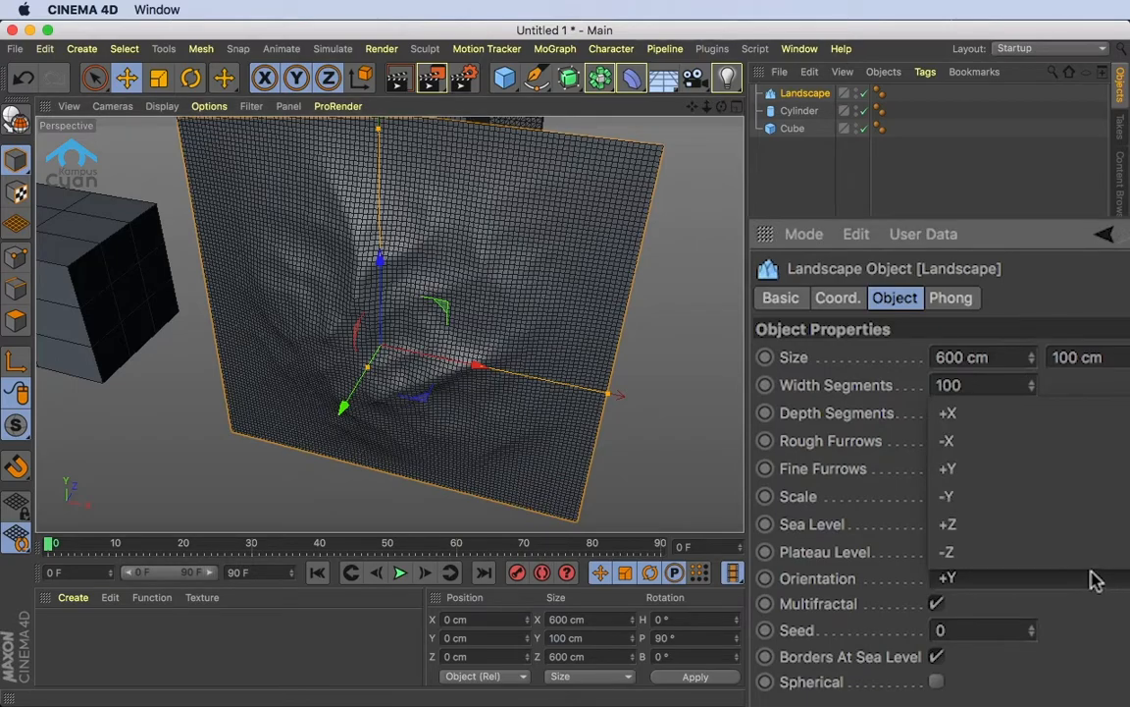
{"action": "left_click", "coordinate": [1100, 526]}
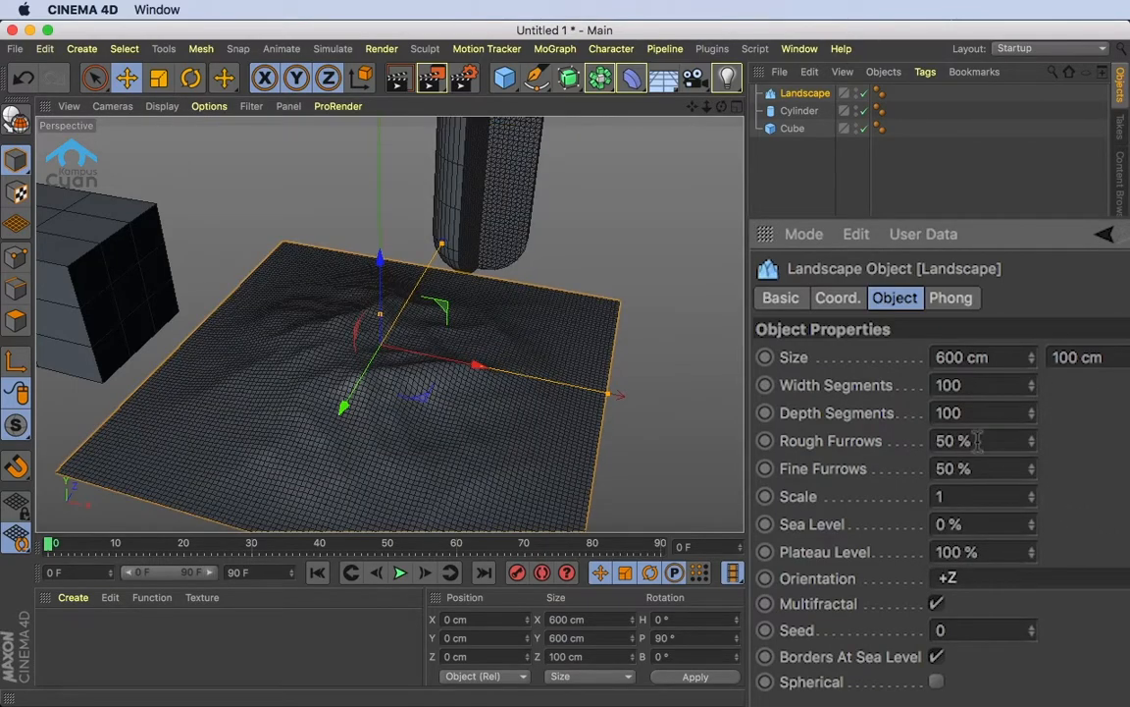
Step: Set the landscape's rough furrows to 80%, fine furrows to 100% and sea level to 52%
{"action": "mouse_move", "coordinate": [684, 123]}
{"action": "left_mouse_down", "text": "alt"}
{"action": "mouse_move", "coordinate": [728, 110]}
{"action": "mouse_move", "coordinate": [678, 120]}
{"action": "left_mouse_up", "text": "alt"}
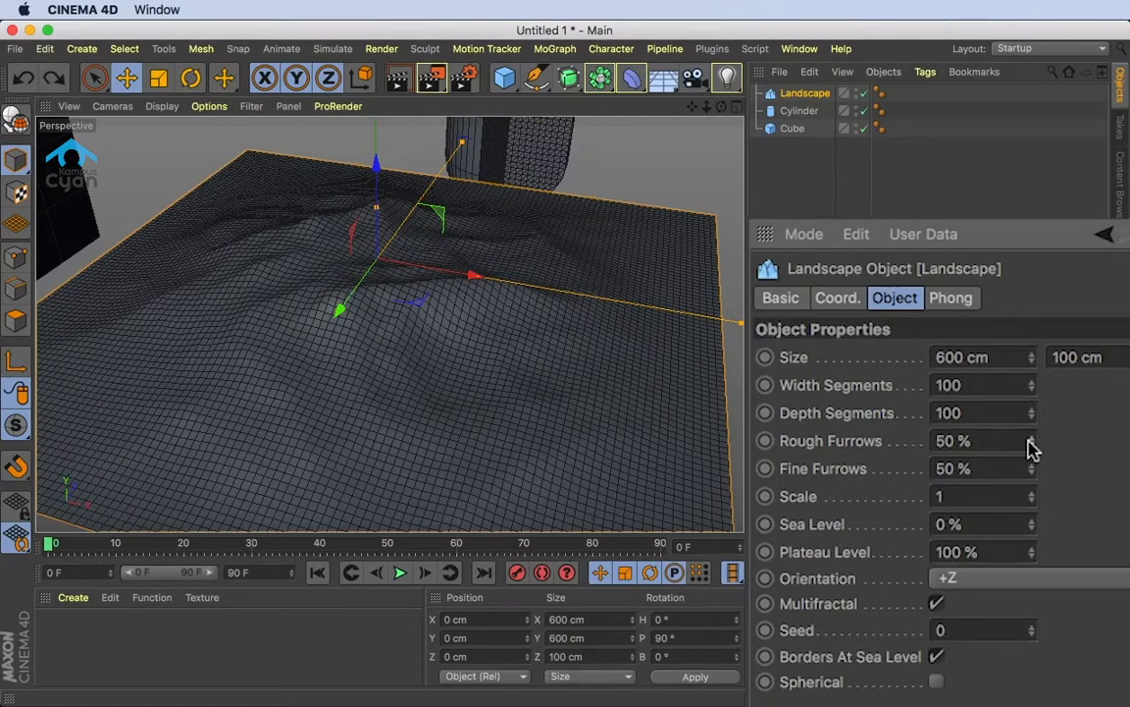
{"action": "left_click_drag", "start_coordinate": [1035, 446], "coordinate": [1034, 434]}
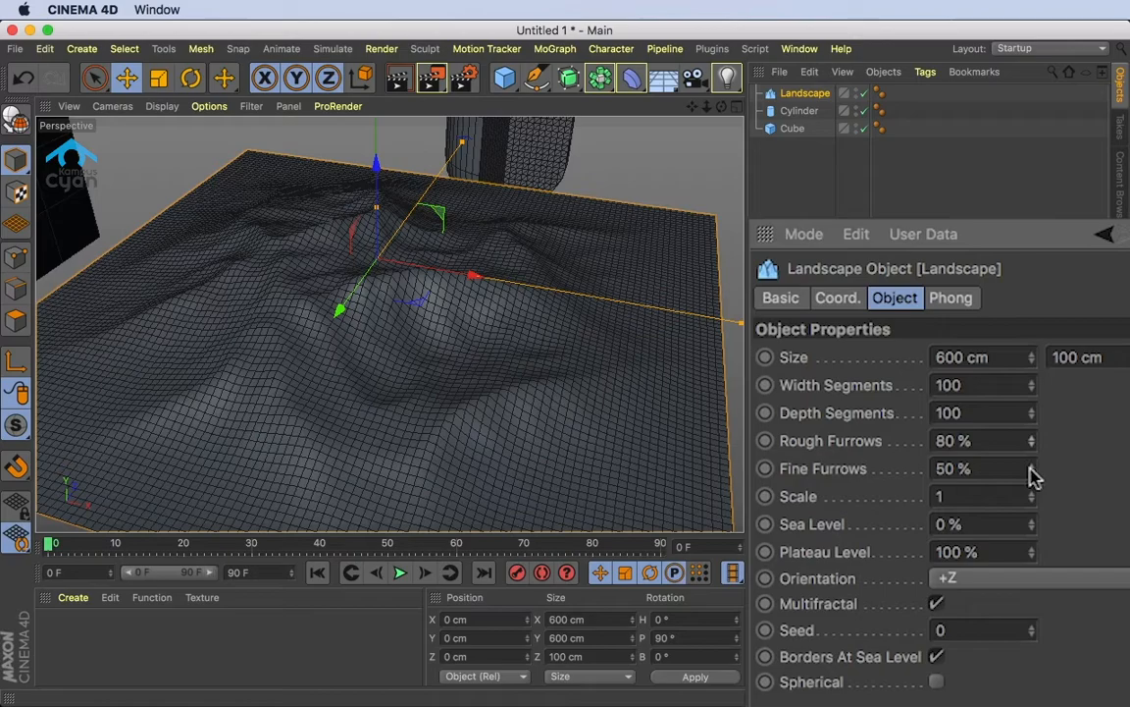
{"action": "left_click_drag", "start_coordinate": [1031, 475], "coordinate": [1032, 449]}
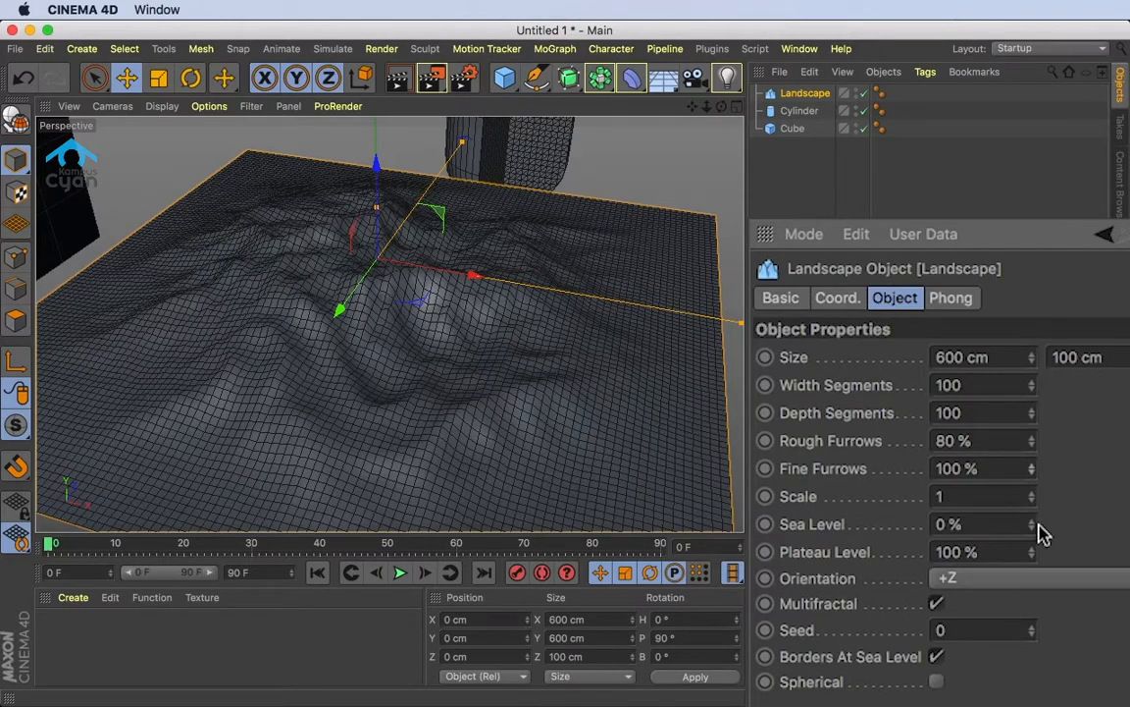
{"action": "left_click_drag", "start_coordinate": [1039, 530], "coordinate": [1090, 510]}
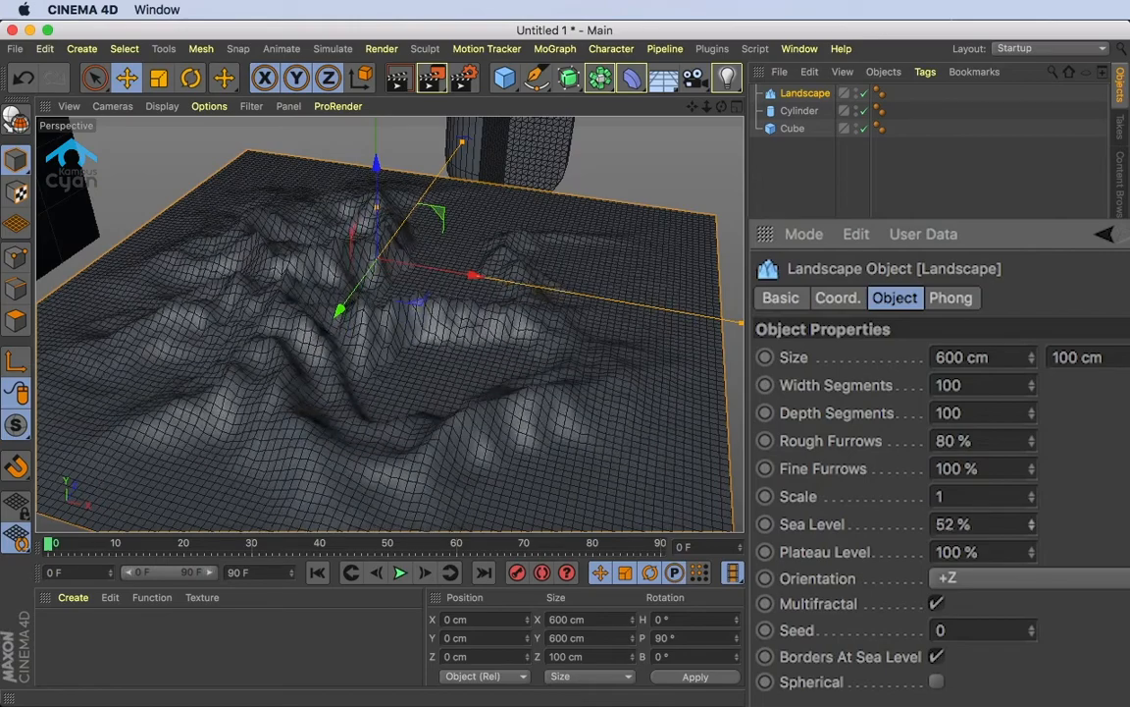